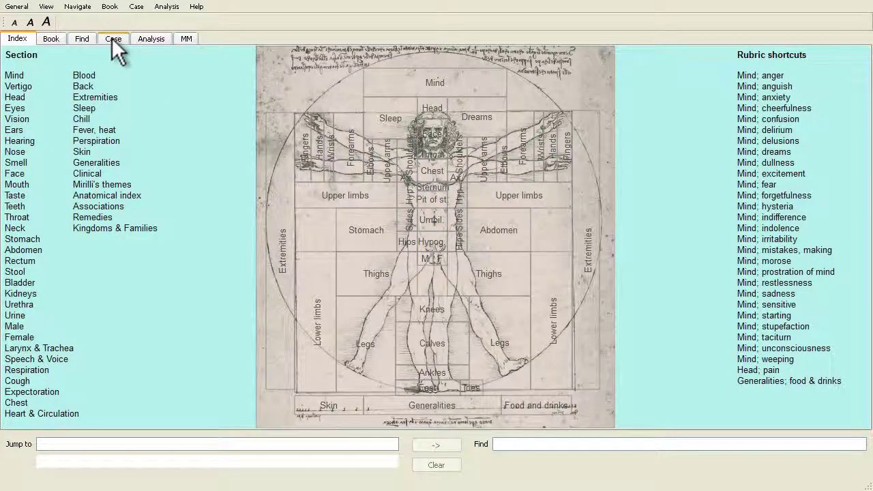
Open the case management view and select the fifth case in the Patients group.
click(49, 7)
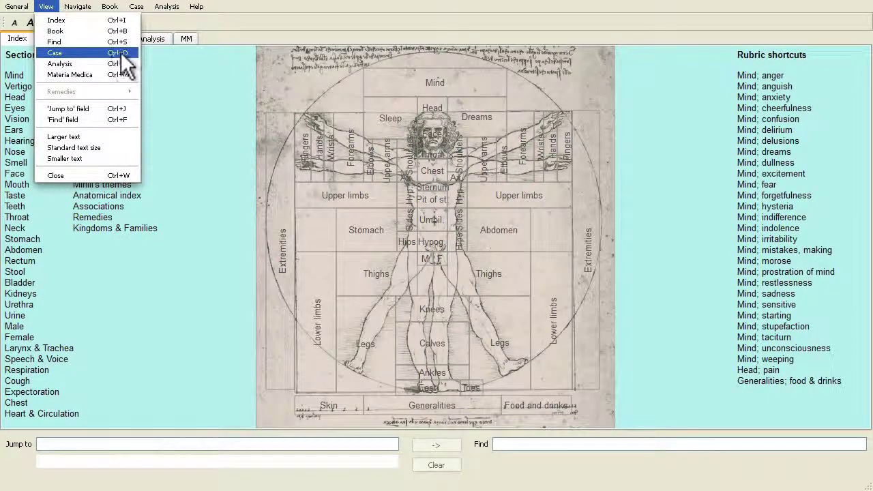
click(55, 53)
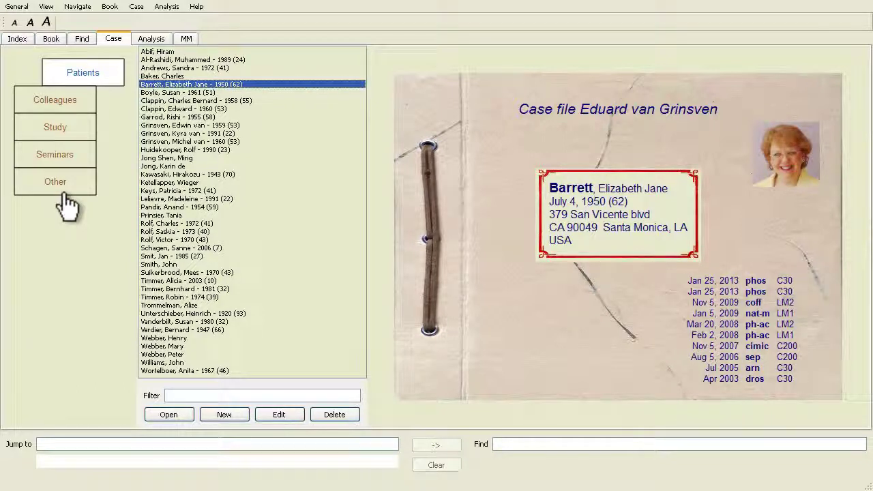
click(60, 160)
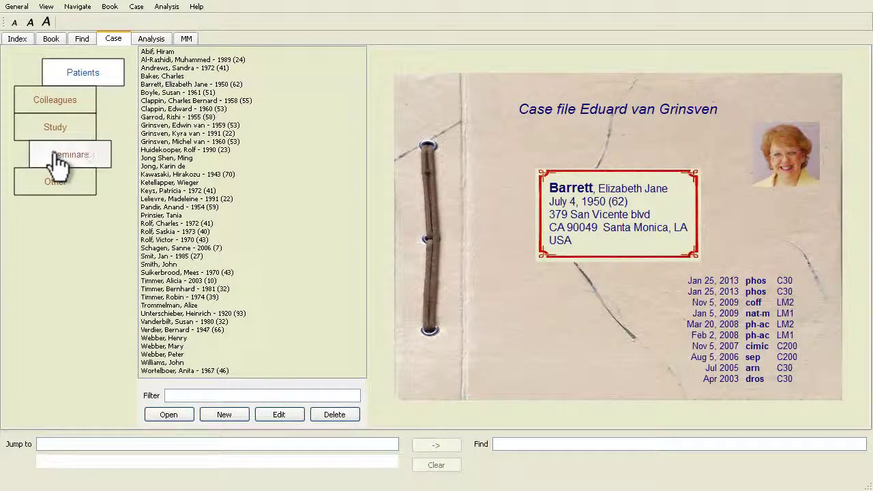
click(176, 84)
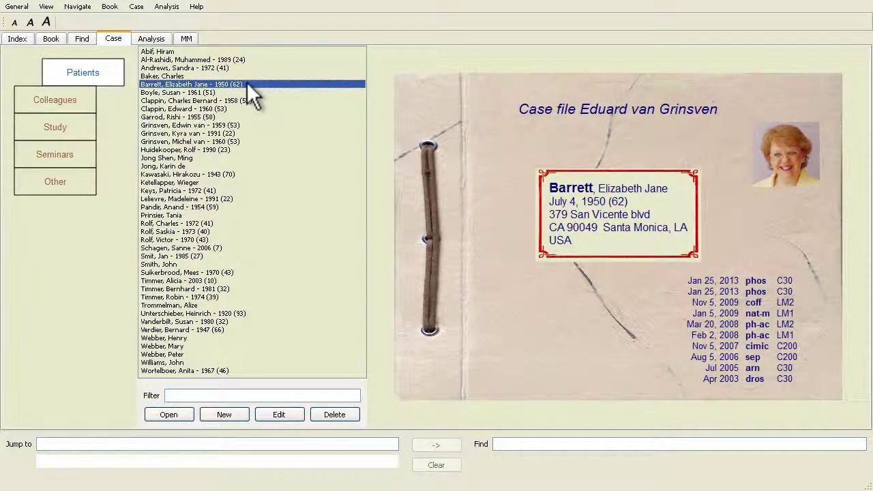
Filter the case list by a patient's family name, clear the filter, and select the fifth patient's case again.
click(194, 396)
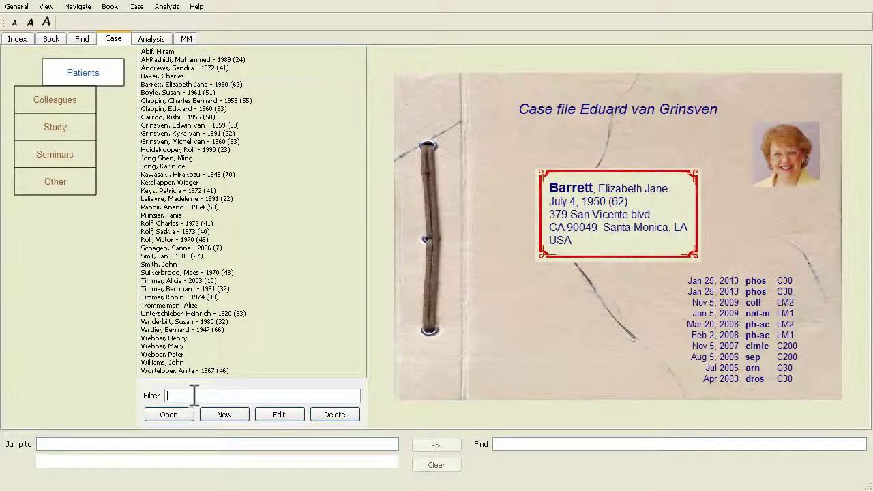
text(grinsven)
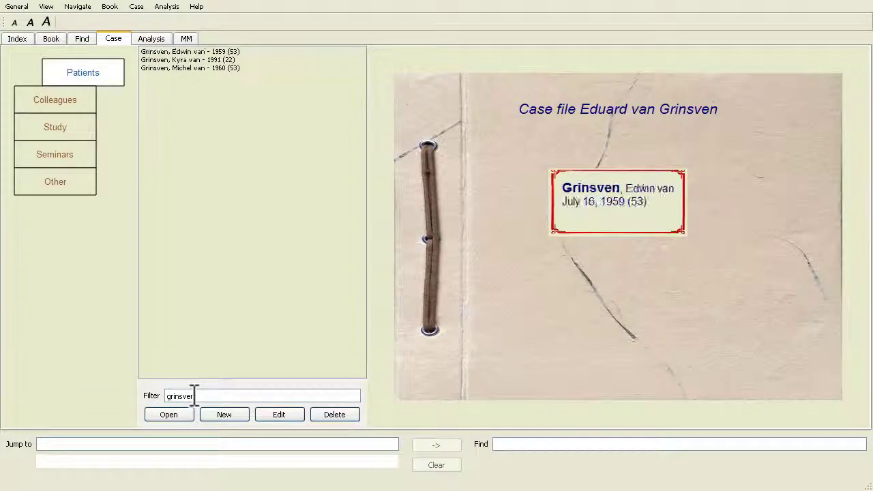
double_click(176, 395)
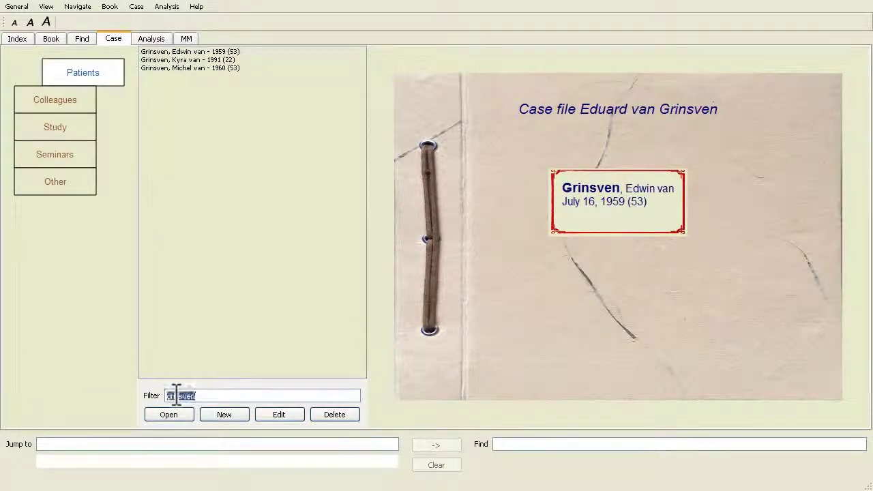
key(BackSpace)
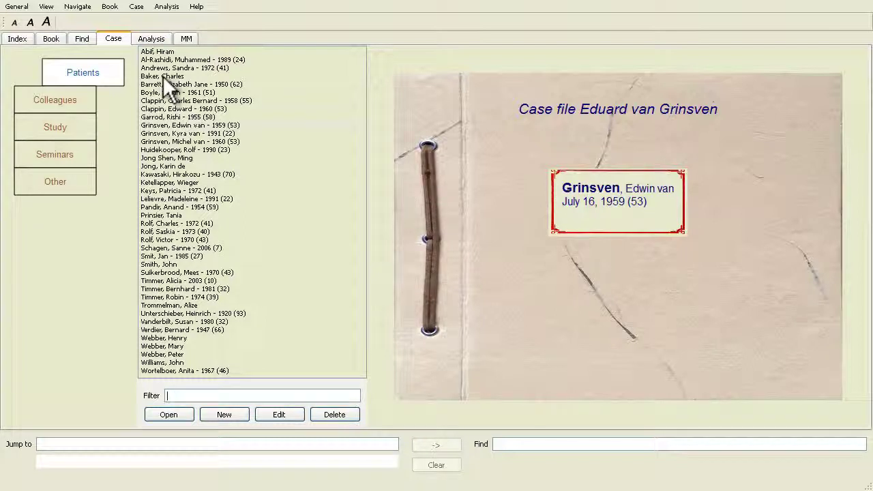
click(164, 84)
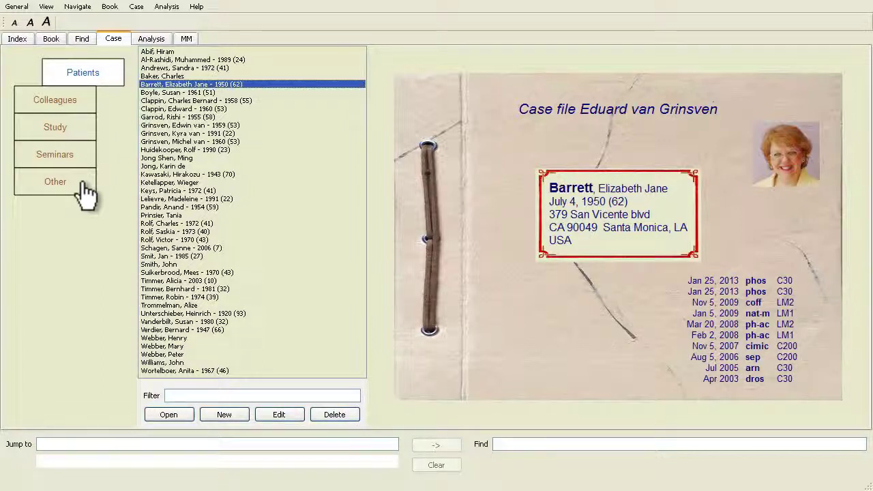
Toggle the case groups so the list shows the Study and Other groups without Patients.
click(59, 186)
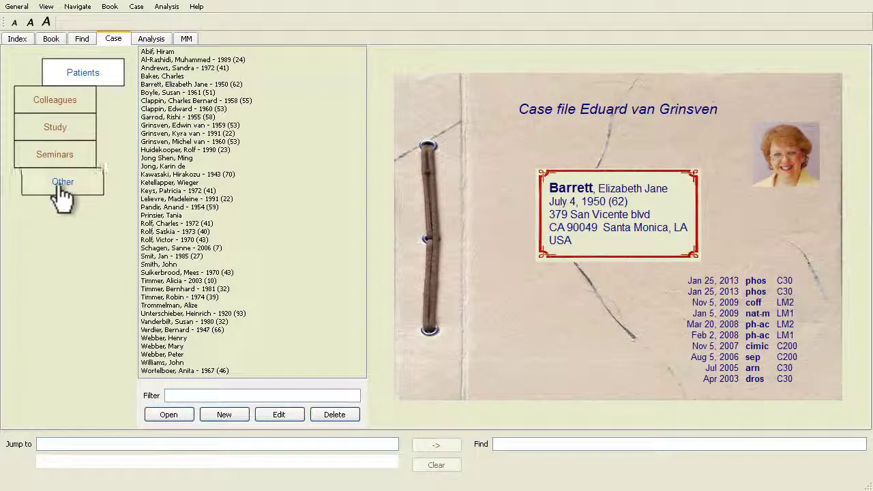
click(59, 186)
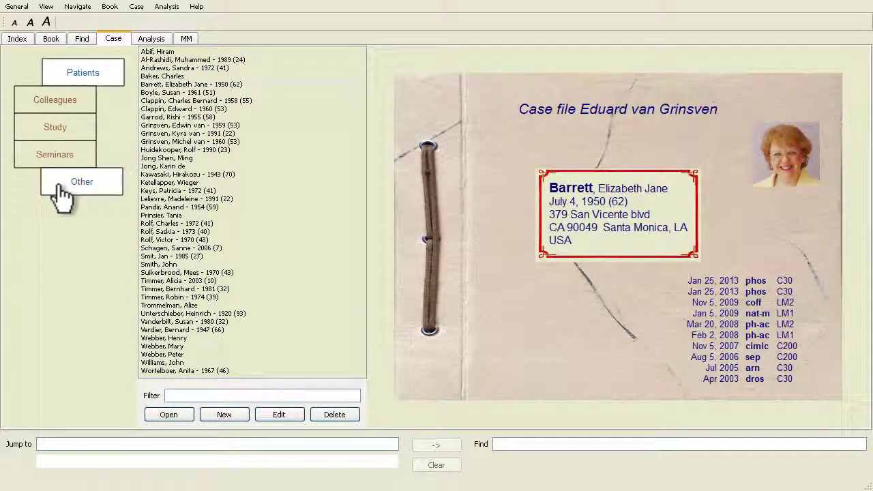
click(71, 126)
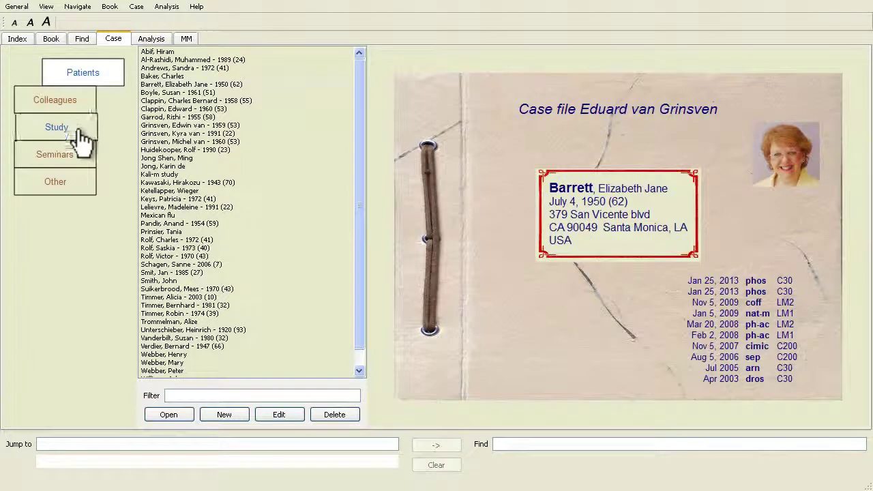
click(76, 193)
click(95, 81)
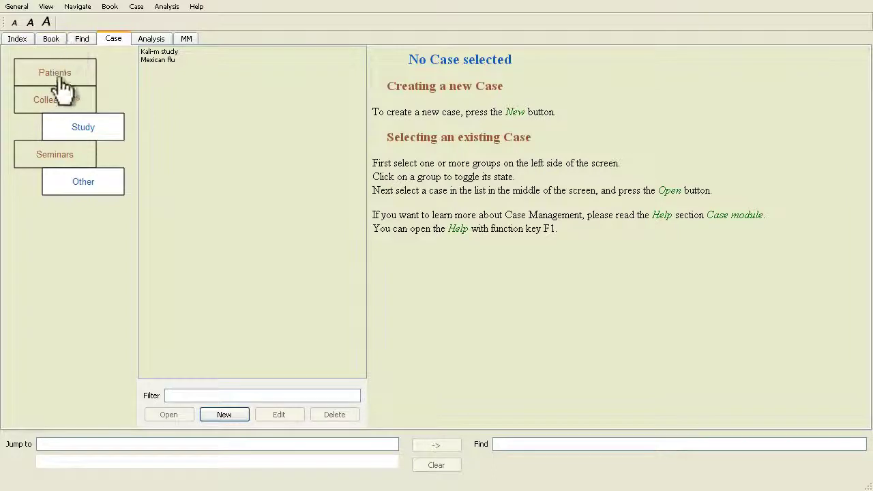
Display only the Study and Seminars groups and preview the Kali-m study and Mexican flu cases.
click(65, 82)
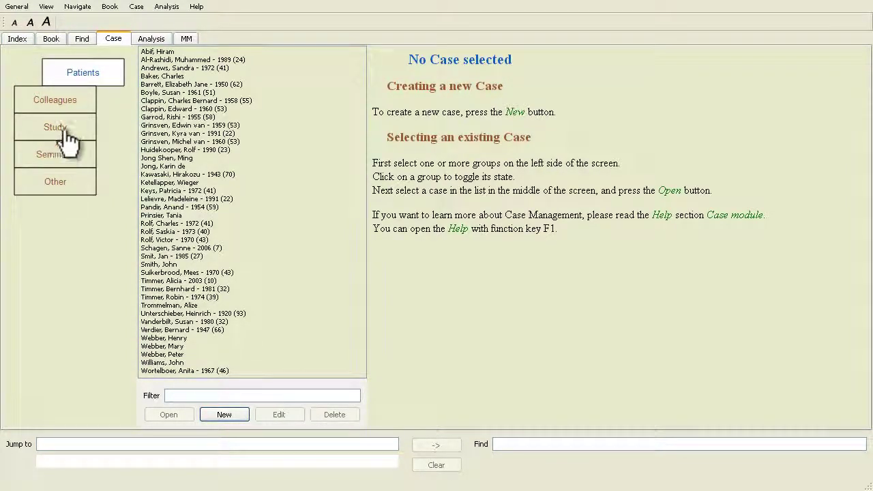
click(63, 132)
click(60, 156)
click(70, 77)
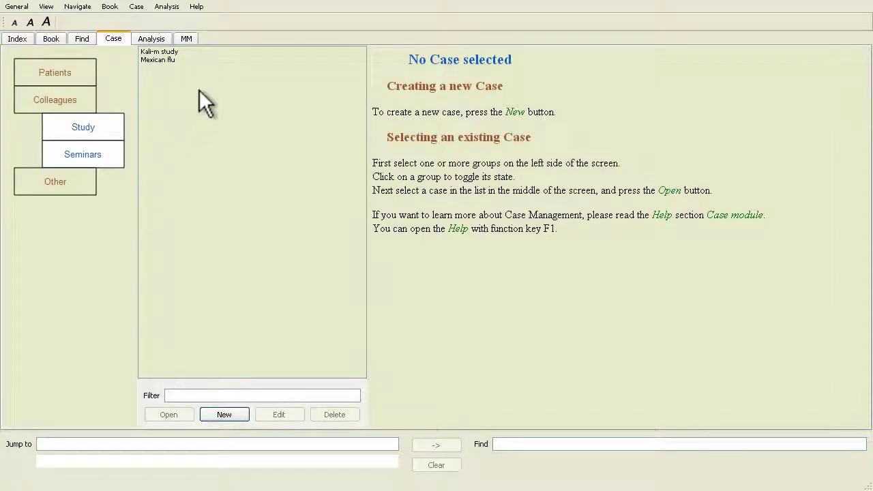
click(176, 53)
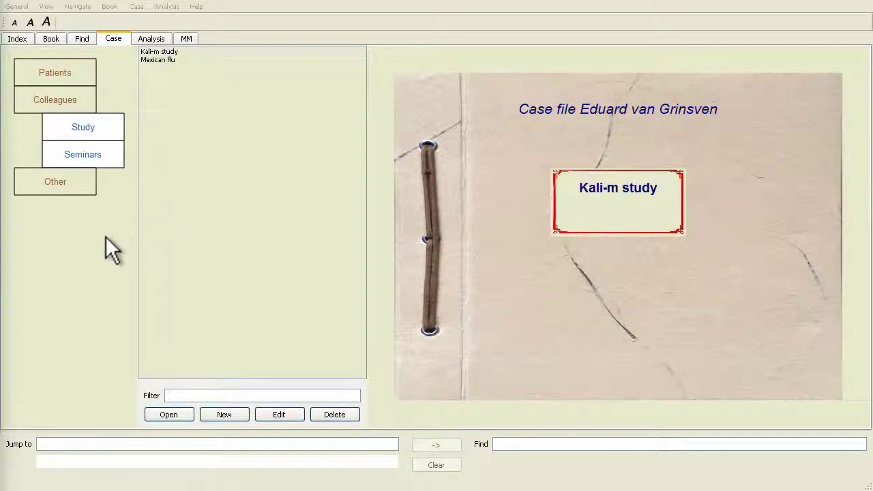
click(146, 76)
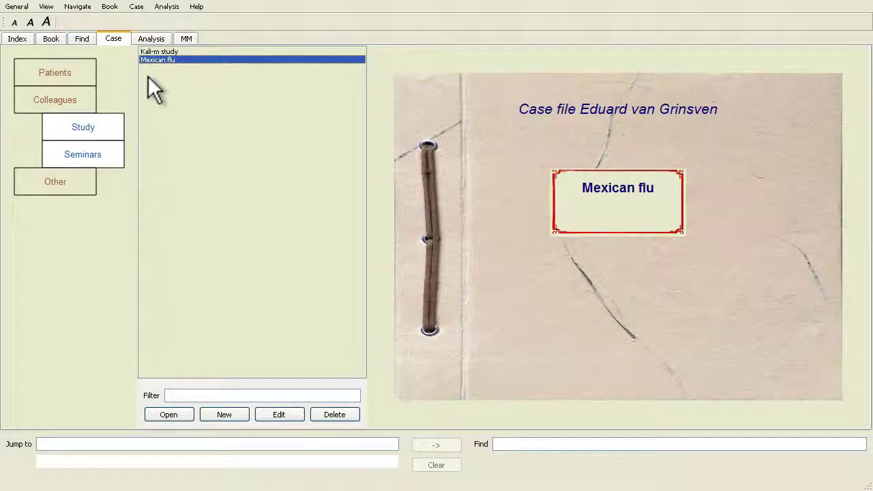
Create a new case with the family name "Test only" and the other groups "family, teaching, workgroup".
click(224, 417)
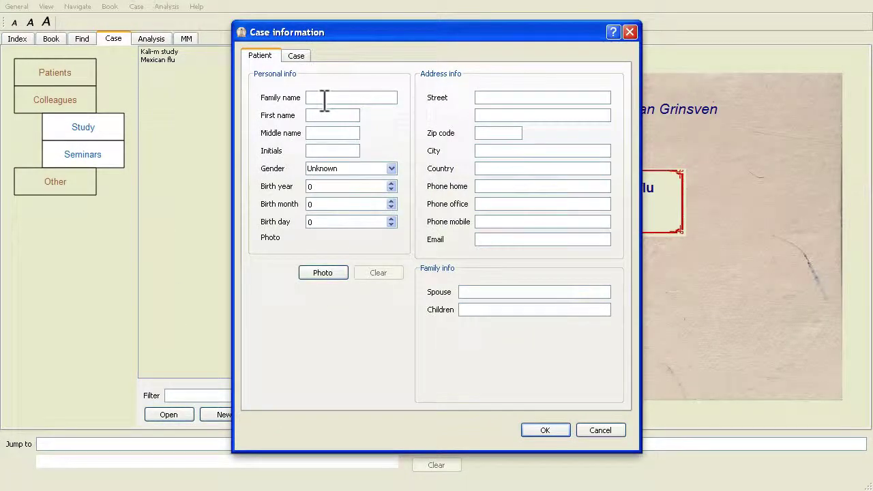
text(Test only)
click(298, 57)
click(479, 109)
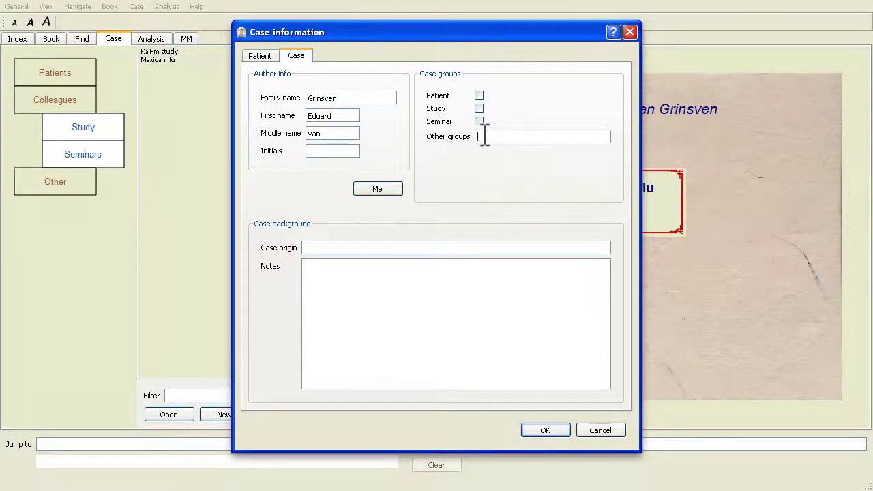
text(fam)
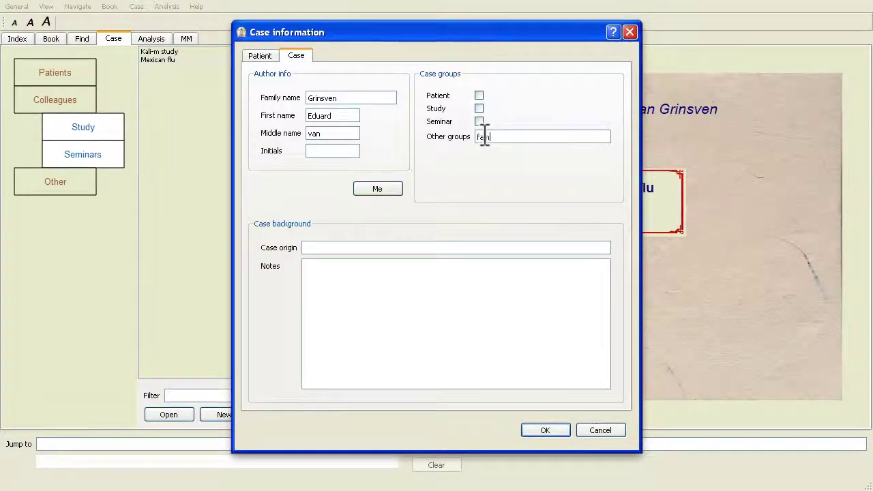
text(ily,)
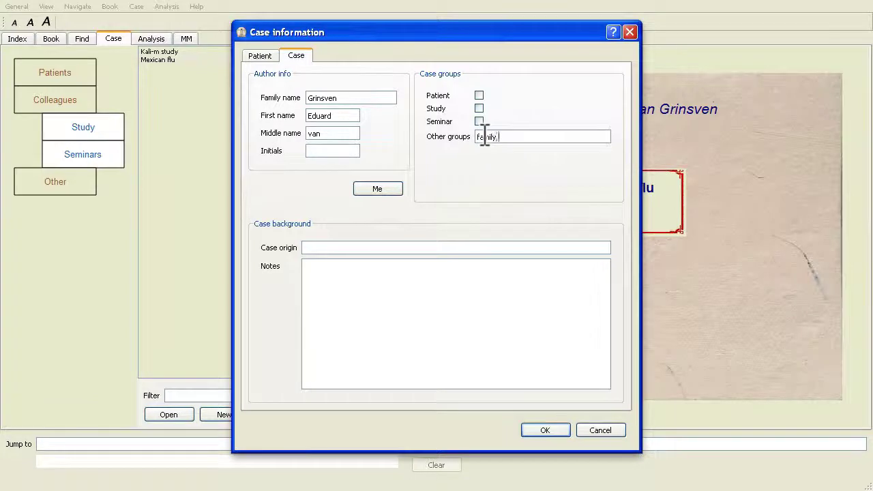
text( teachi)
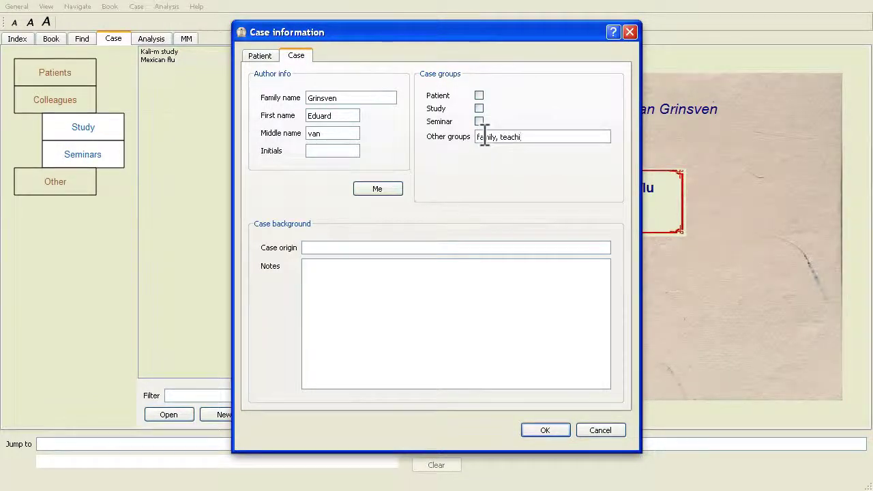
text(ng, workgroup)
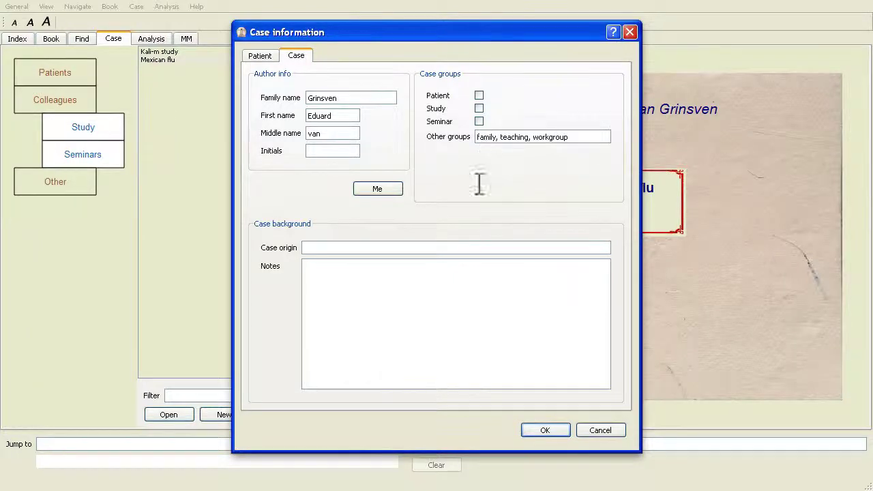
click(534, 431)
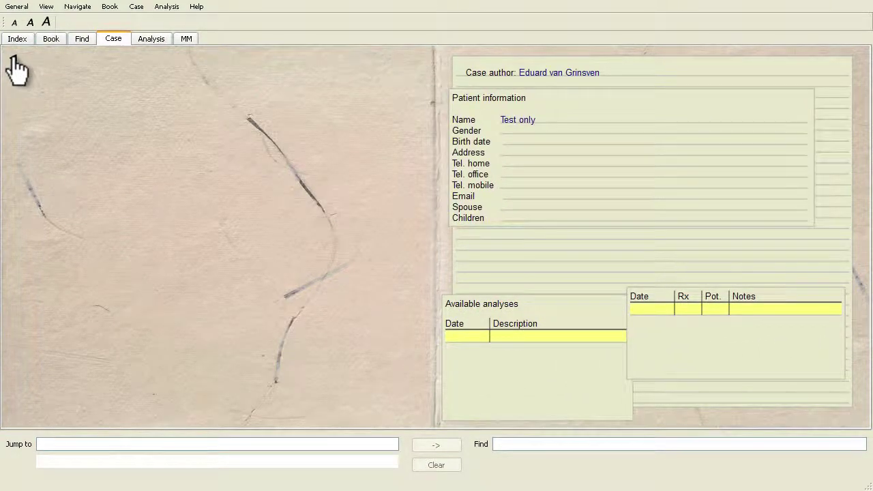
Return to the case list and select the Test only case through the Workgroup group.
click(17, 68)
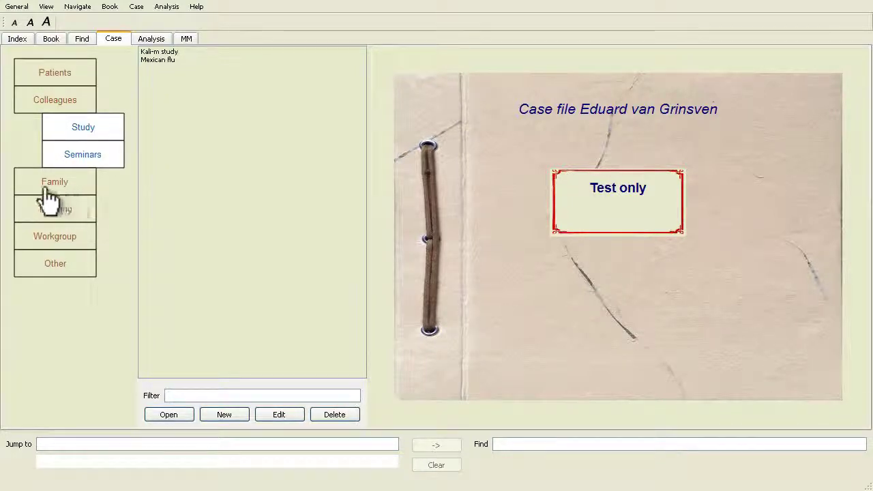
click(78, 244)
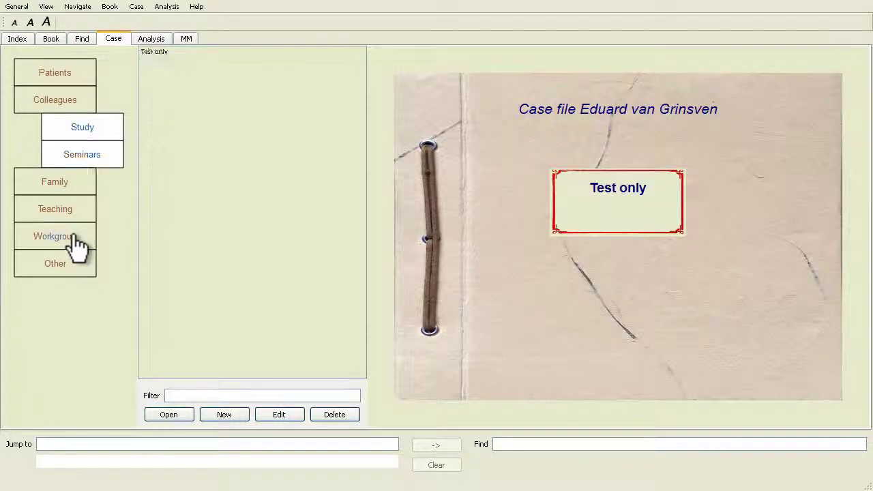
click(150, 52)
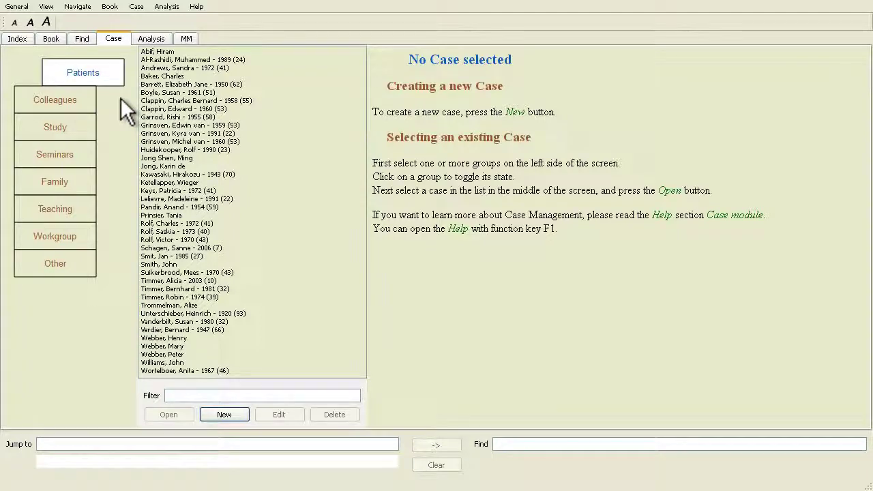
Search the Patients group by a family name combined with the first letters of a first name.
click(171, 69)
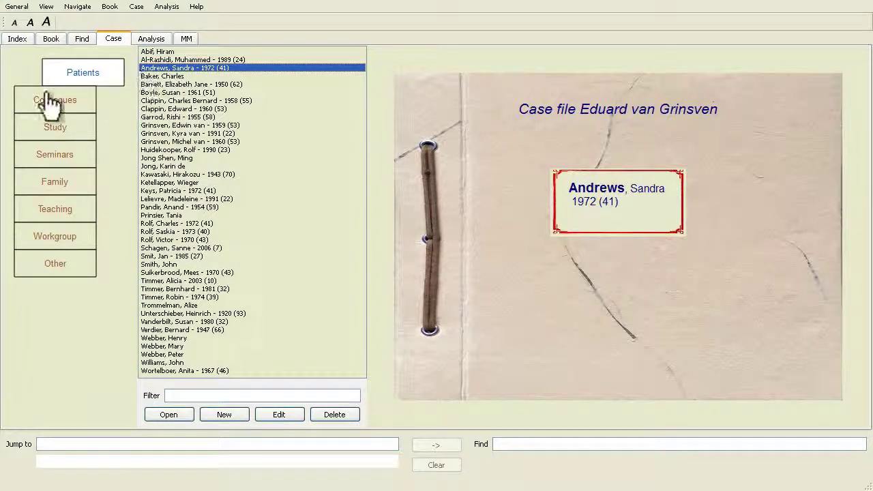
click(193, 395)
text(rolf)
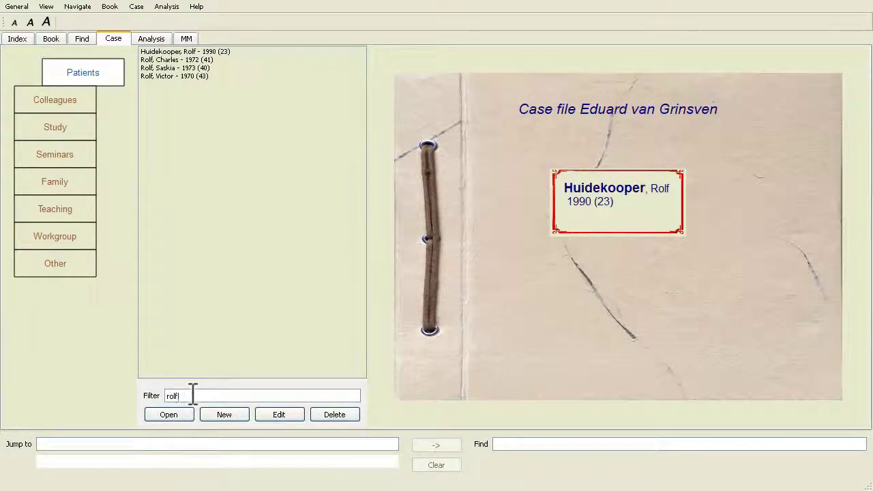
text( vic)
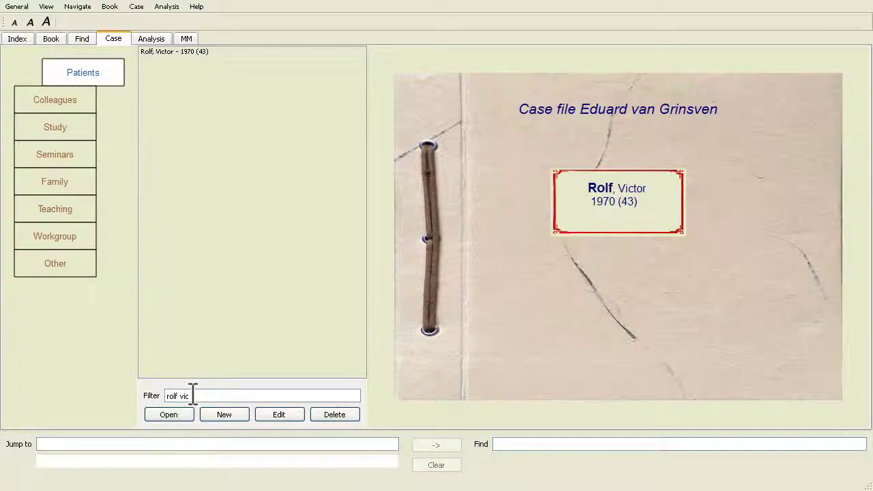
click(506, 444)
click(195, 396)
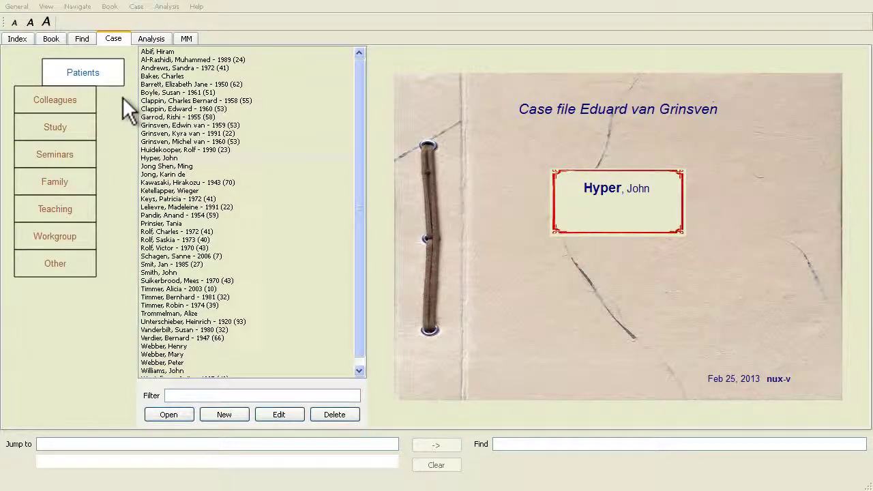
Filter the Patients group by two alternative first names separated by a slash, combined with the remedy nux-v.
click(178, 396)
text(joh)
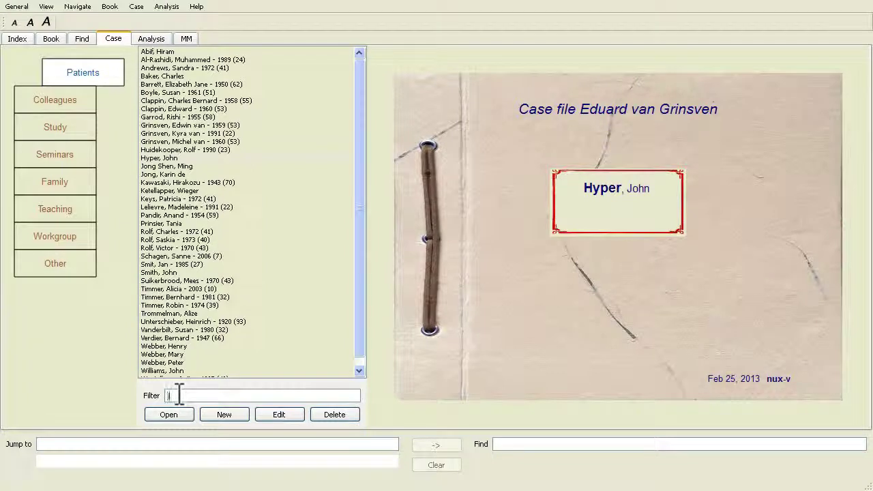
text(n/joseph)
key(Return)
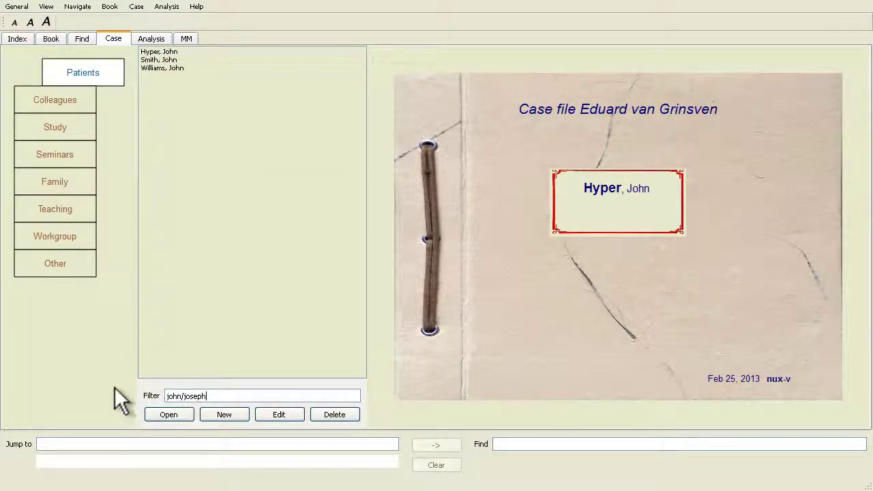
text(nux)
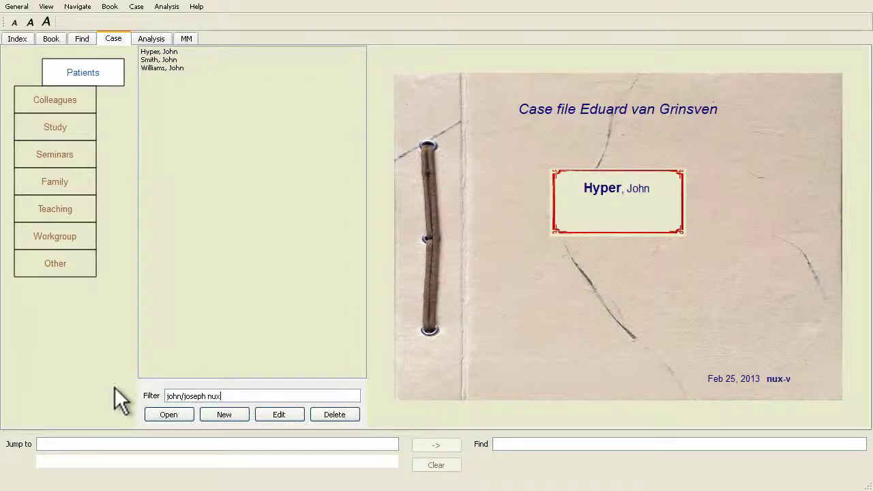
text(-v. )
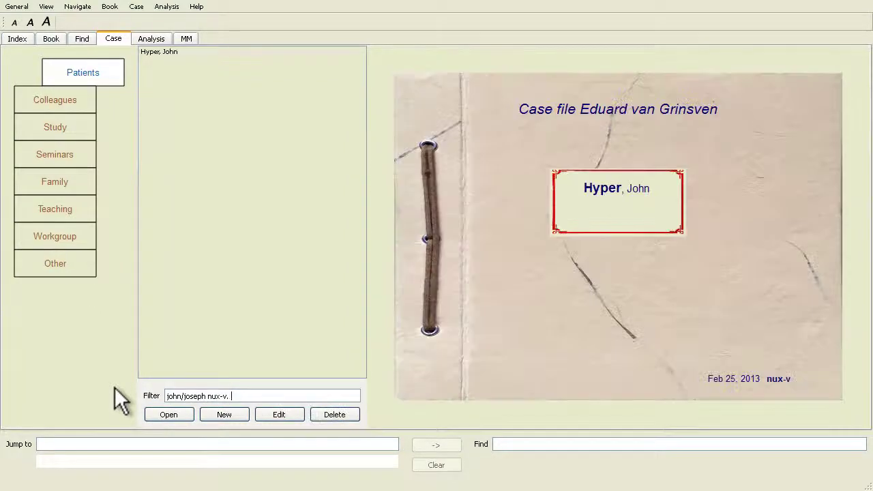
Exclude the remedy sulph. from the filtered Patients cases, and clear the filter.
text(-sulph,)
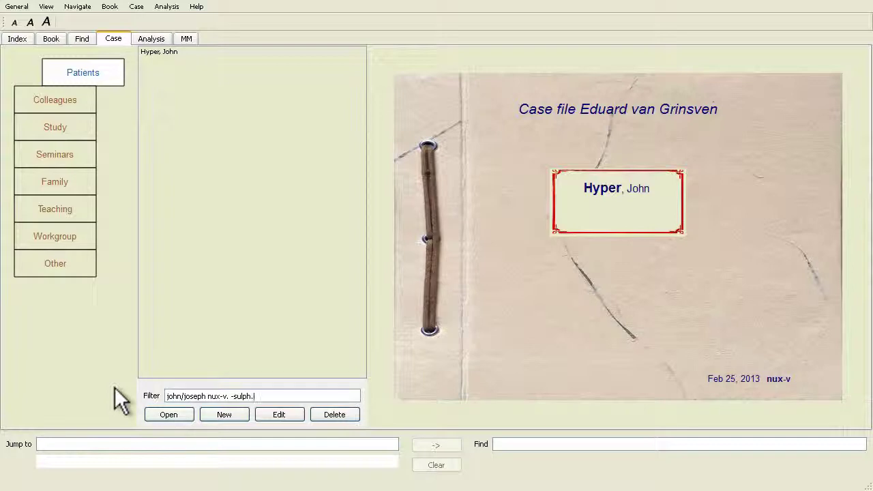
key(BackSpace)
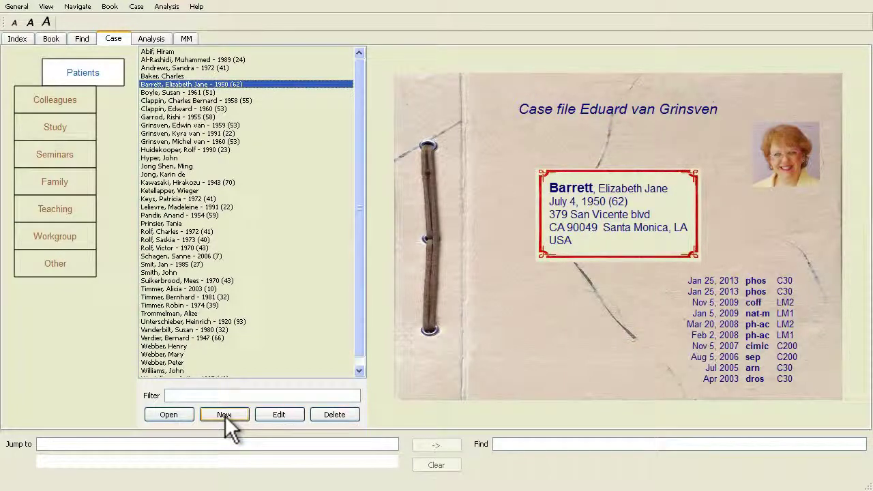
Start a new case and enter the patient's family name, first name and birth year.
click(136, 7)
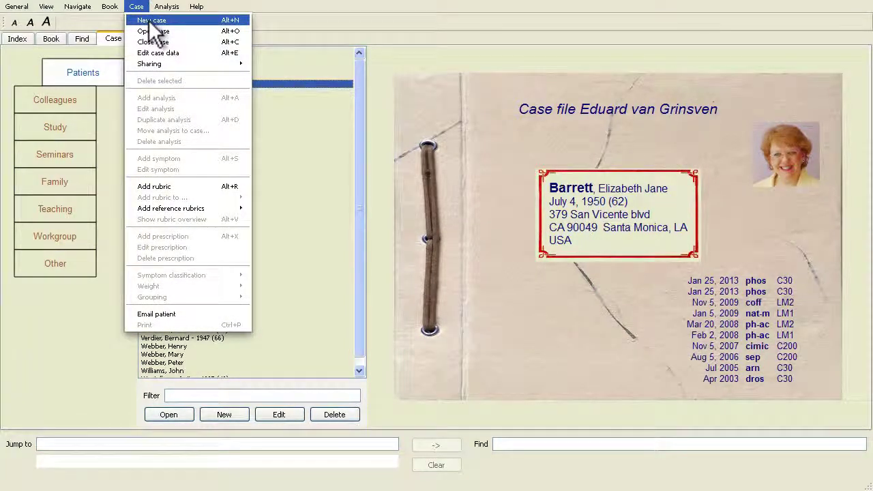
click(152, 21)
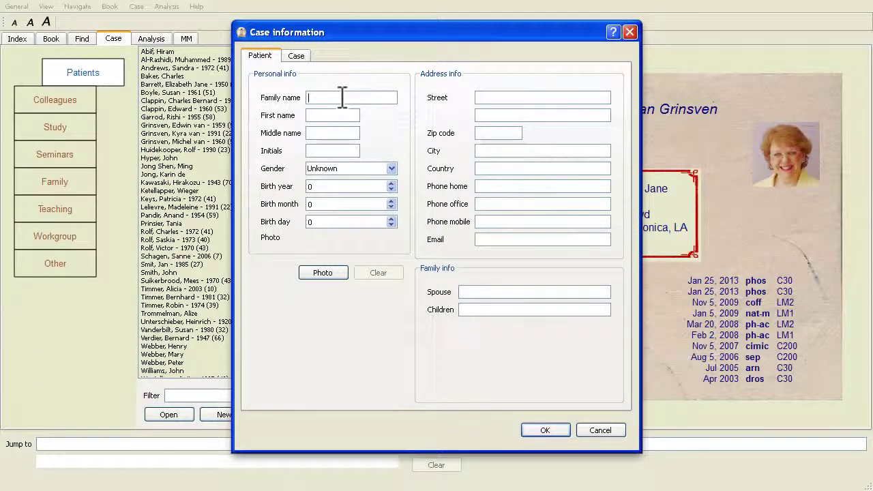
text(Helpful)
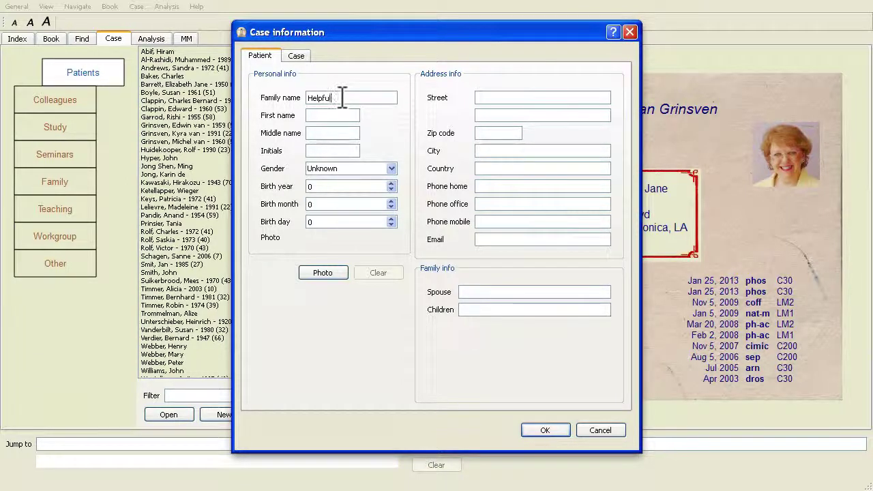
key(Tab)
text(Sammy)
key(Tab)
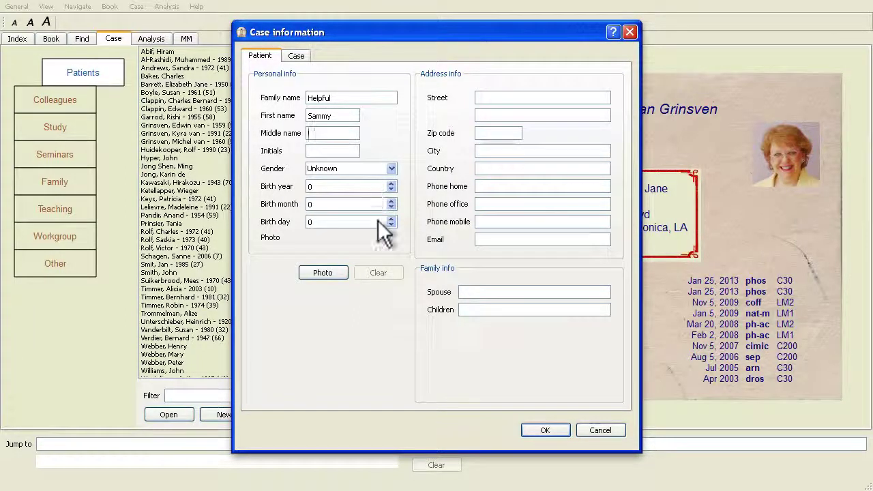
double_click(322, 187)
text(2)
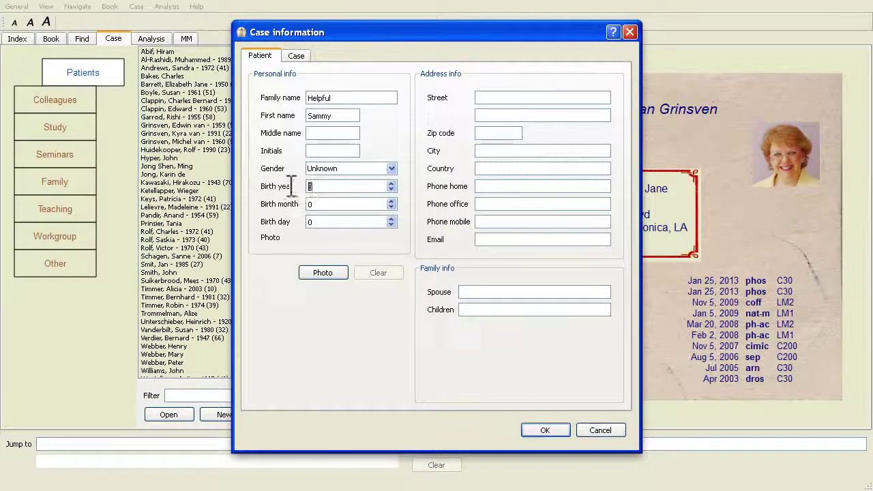
text(001)
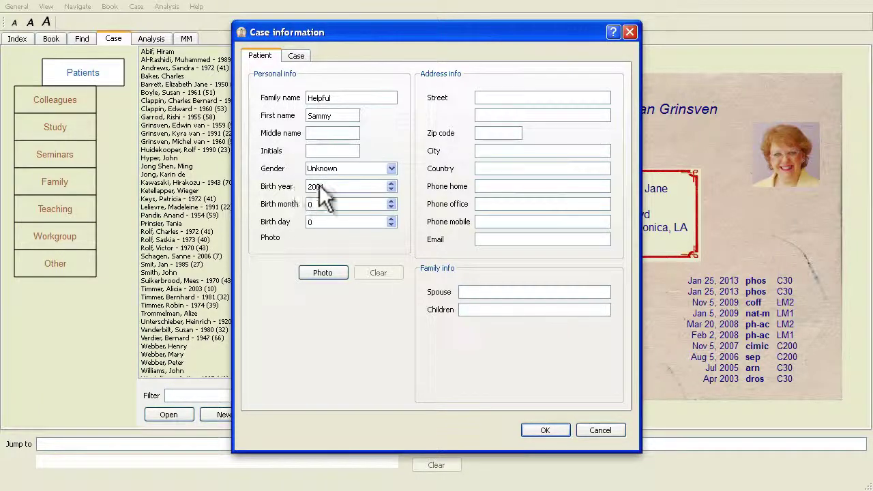
click(496, 241)
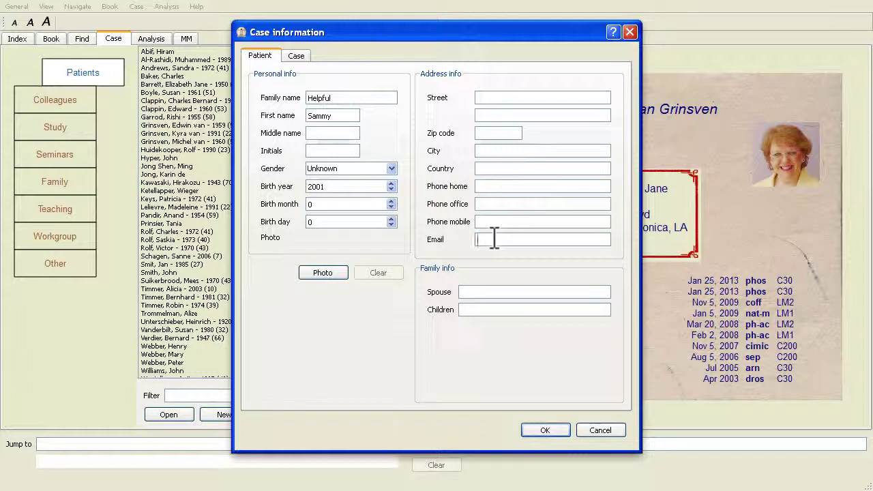
Fill in the case background with the origin "blah blah" and the notes "Not important note.....".
click(300, 56)
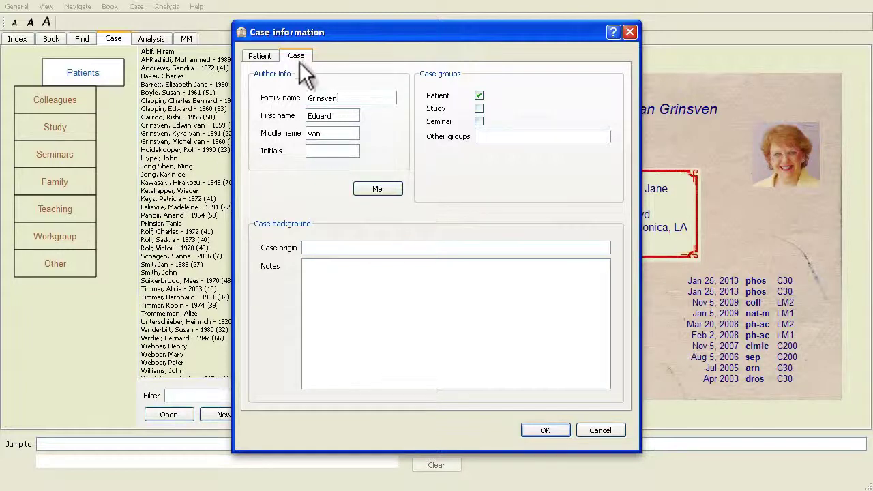
click(330, 248)
text(blah mpor)
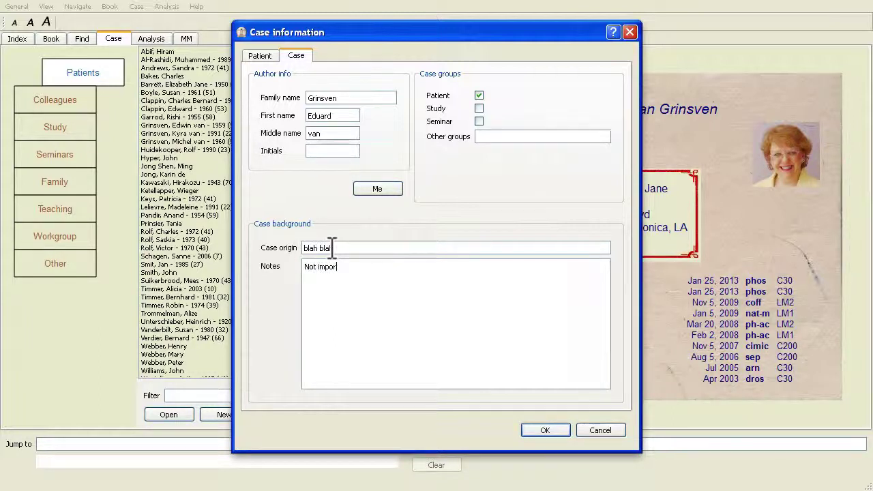
text(tant note.....)
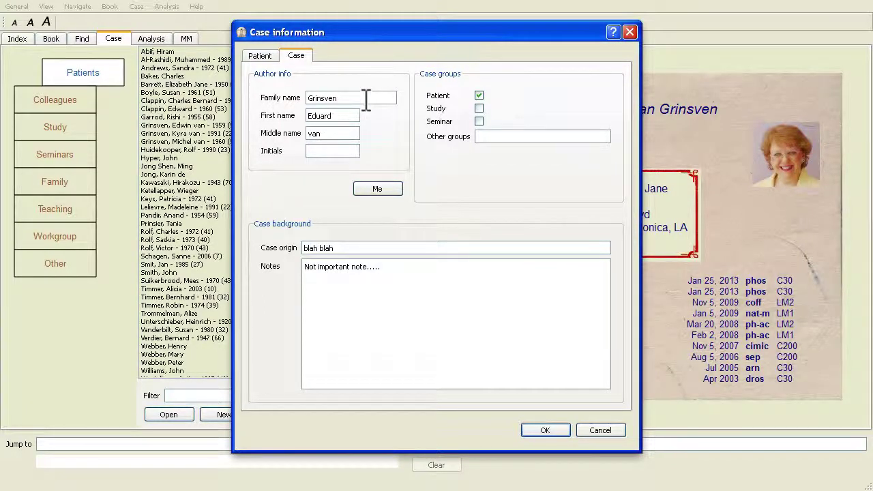
Set yourself as the case author and assign the case to the other group "test", leaving Seminar off.
click(380, 186)
click(479, 121)
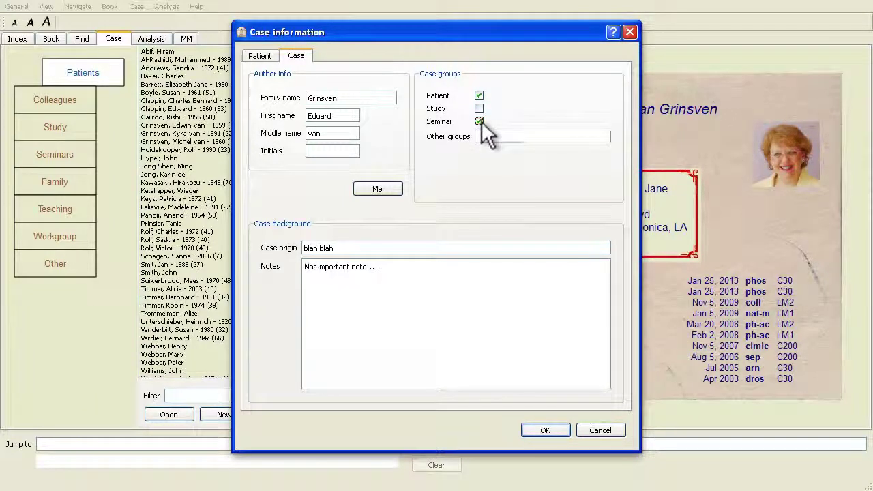
click(480, 123)
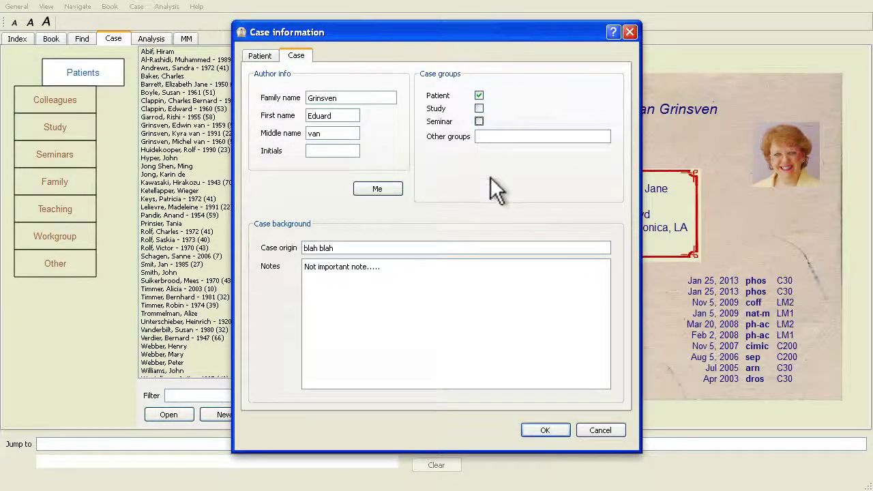
click(491, 137)
key(BackSpace)
text(test)
Clear the notes and the case origin from the case background.
drag(393, 271, 302, 268)
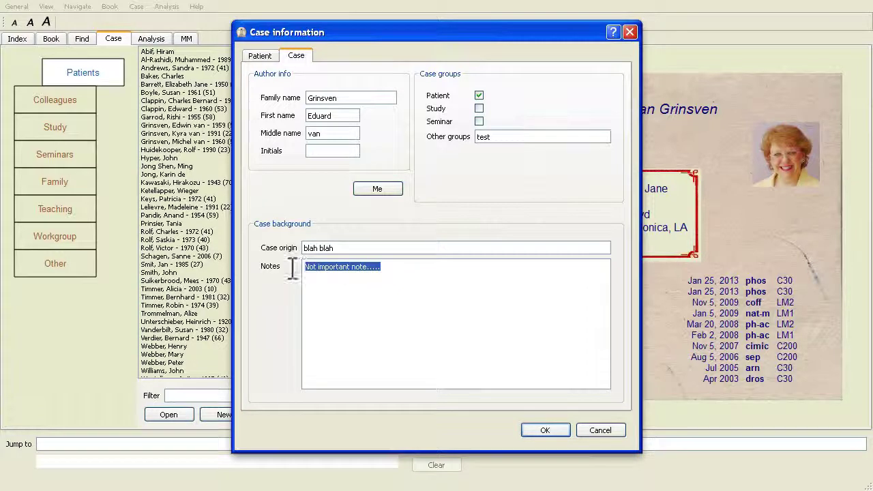
key(BackSpace)
drag(341, 248, 252, 247)
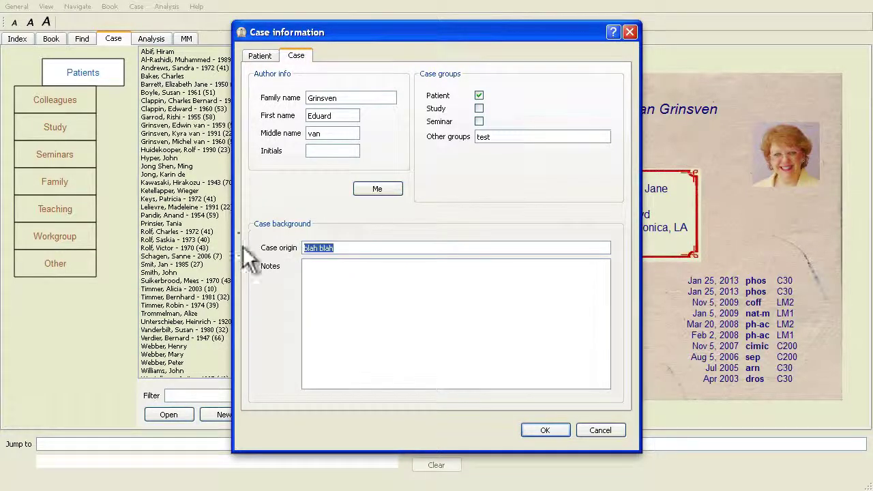
key(BackSpace)
Save the new case and show the Test group in the case list.
click(544, 429)
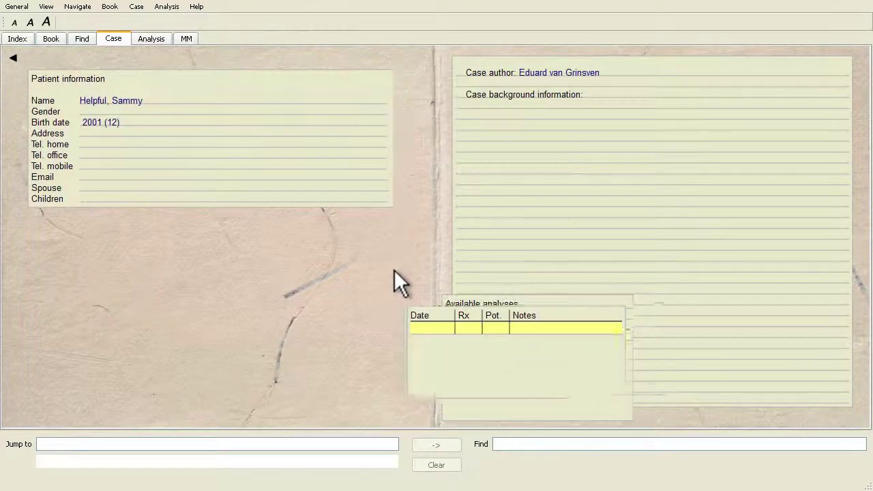
click(17, 68)
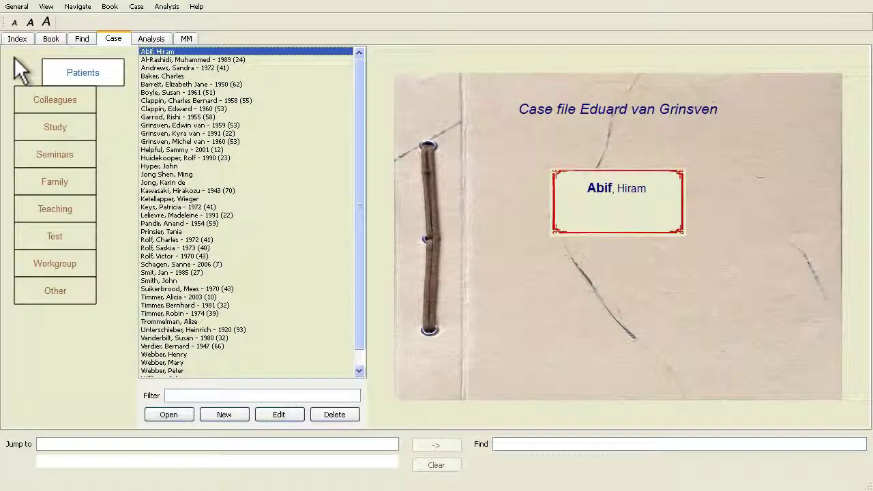
click(58, 241)
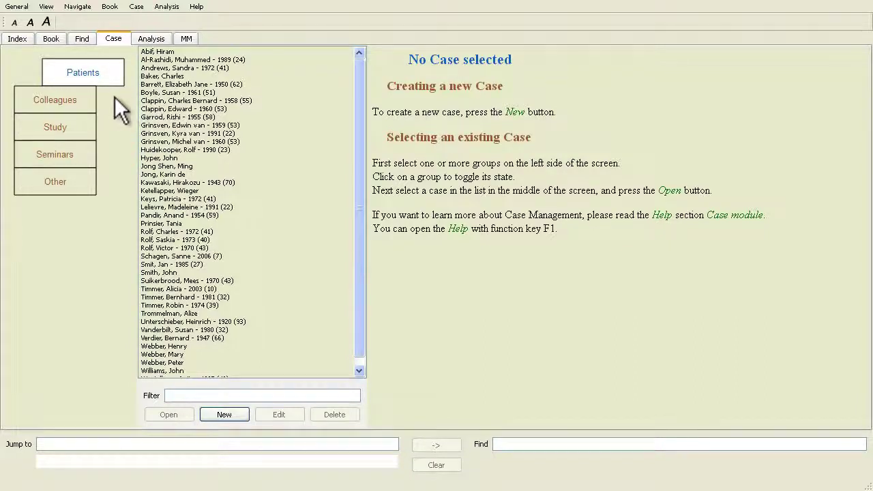
Select the fifth case in the Patients group and open its case file.
click(162, 85)
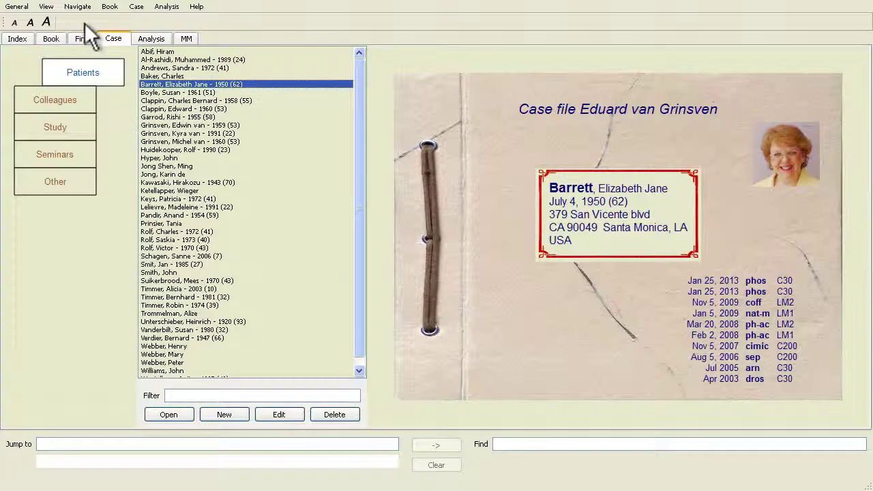
click(137, 6)
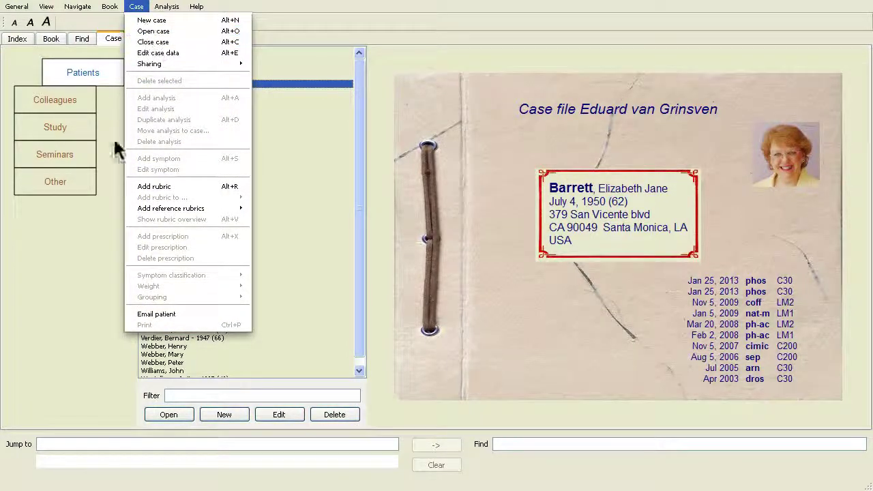
click(103, 243)
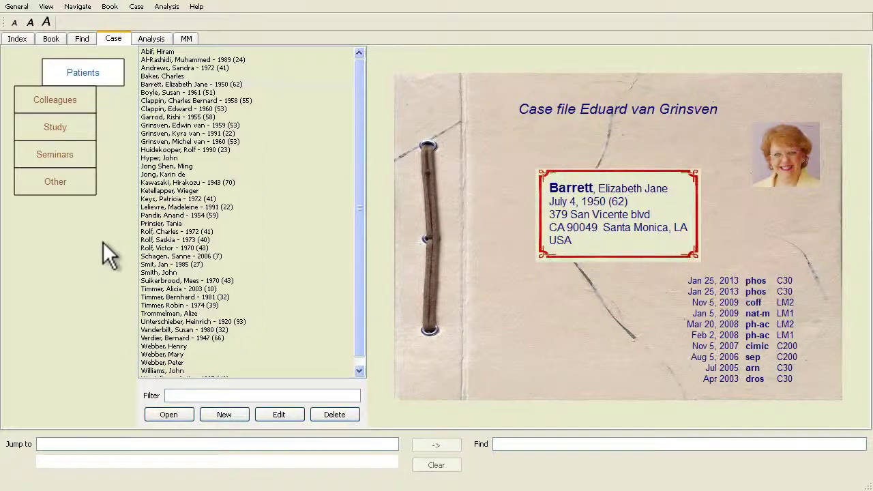
click(156, 84)
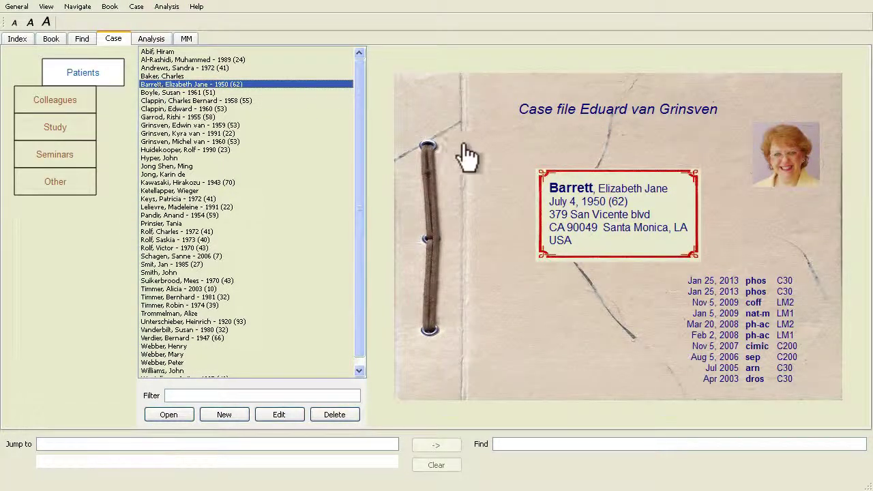
click(580, 305)
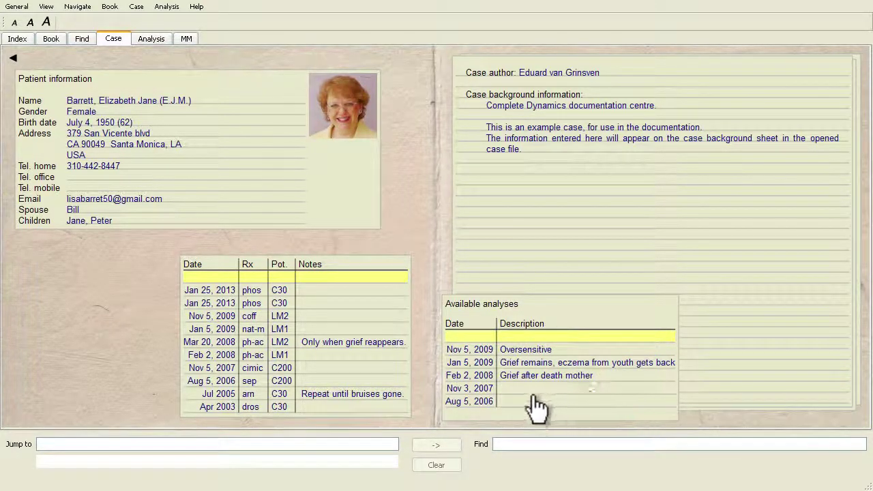
View the January 5, 2009 analysis of the open case and return to the case background sheet.
click(517, 364)
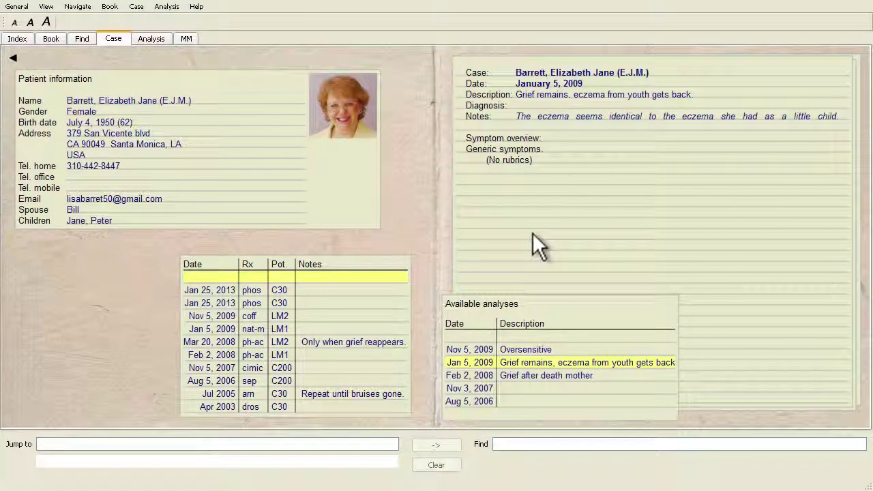
click(506, 337)
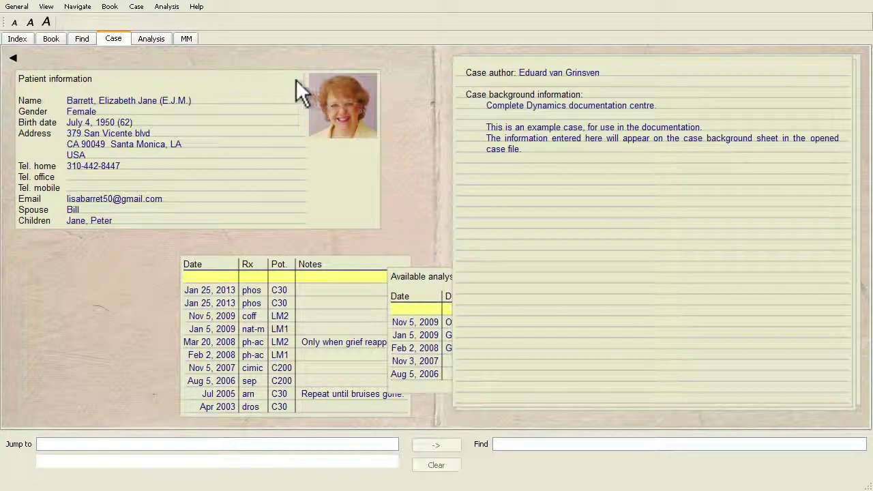
click(136, 7)
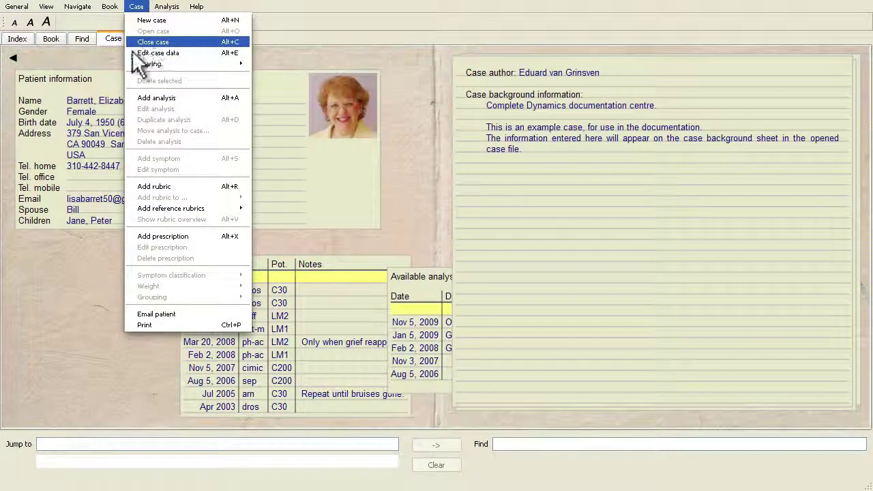
click(108, 59)
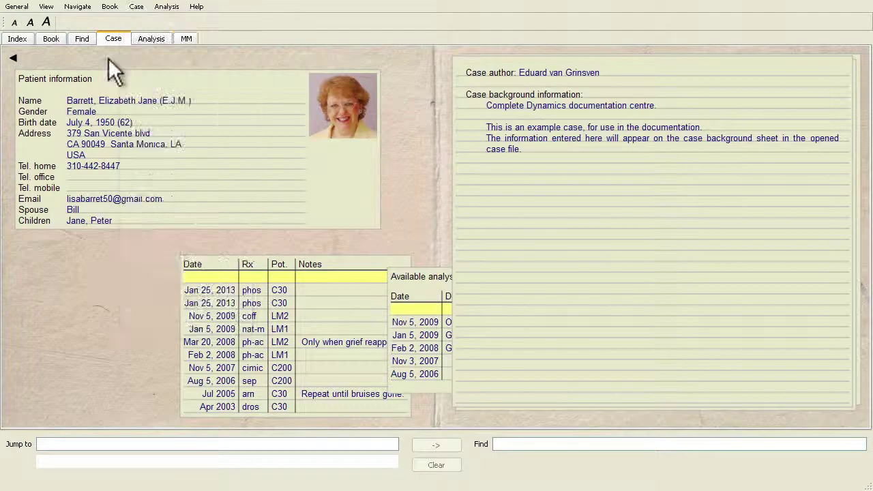
click(16, 61)
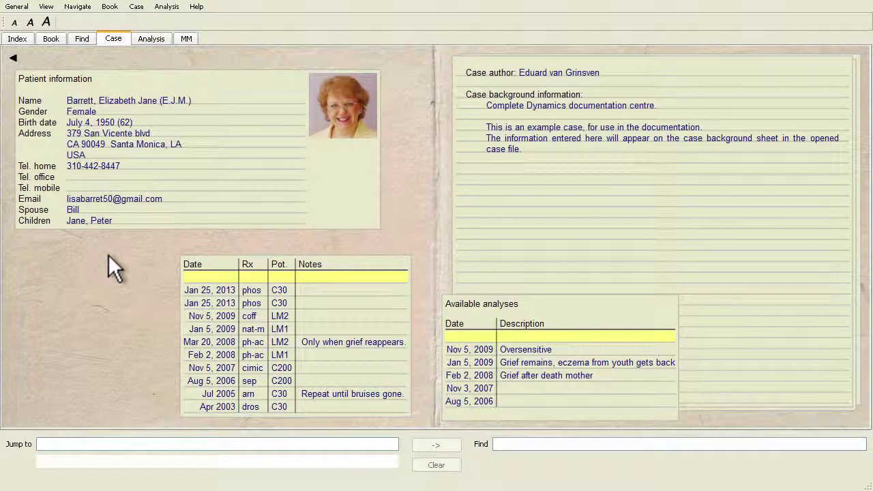
Add a prescription of ph-ac in potency LM2 with the instructions "Only when grief reappears".
click(136, 7)
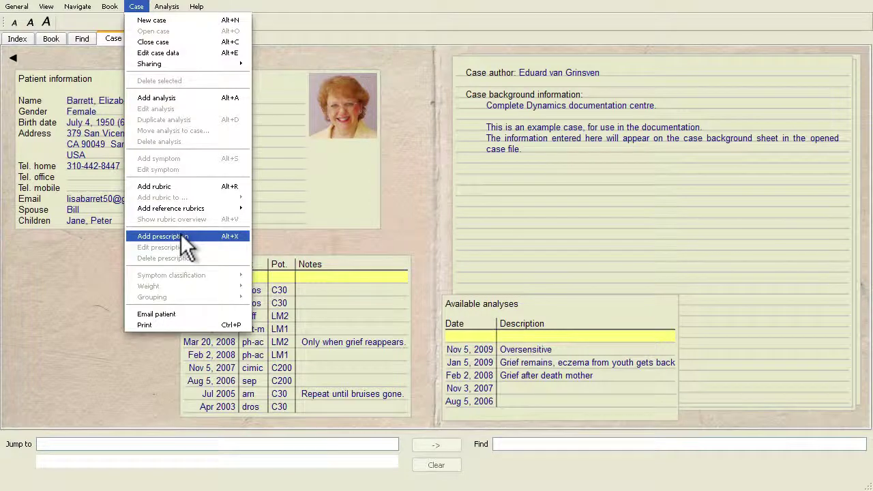
click(93, 269)
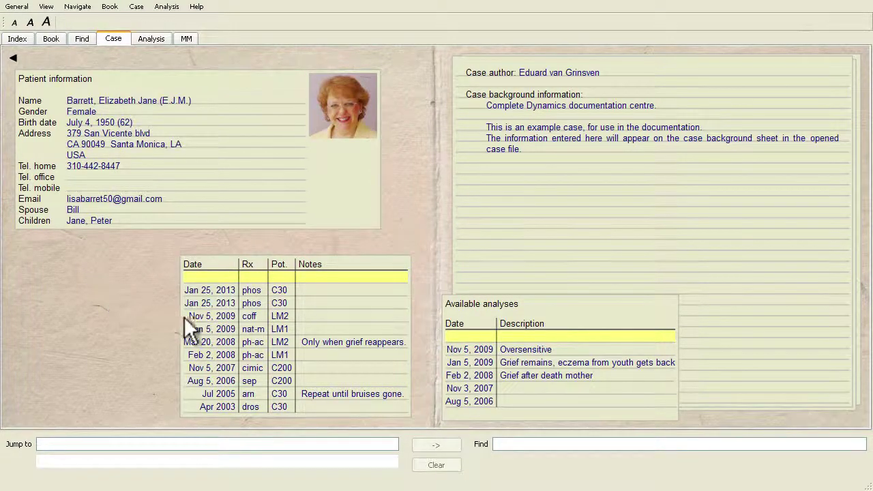
double_click(246, 277)
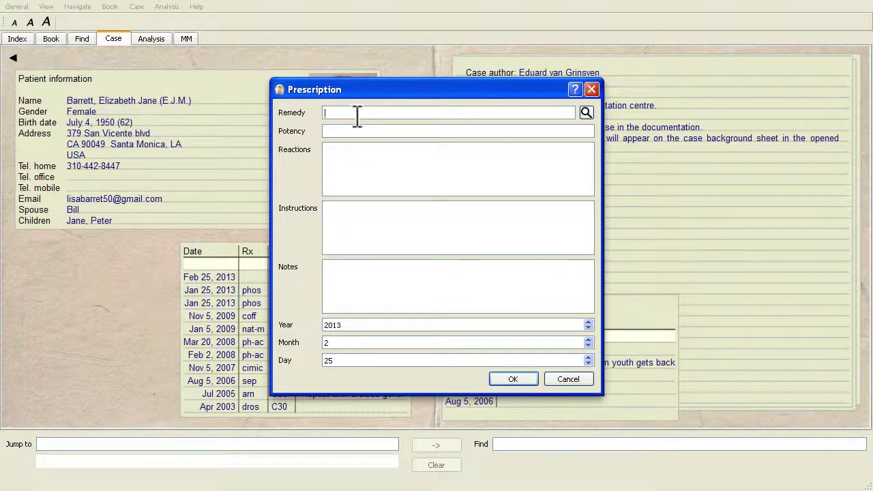
text(ph-)
text(LM2)
click(355, 217)
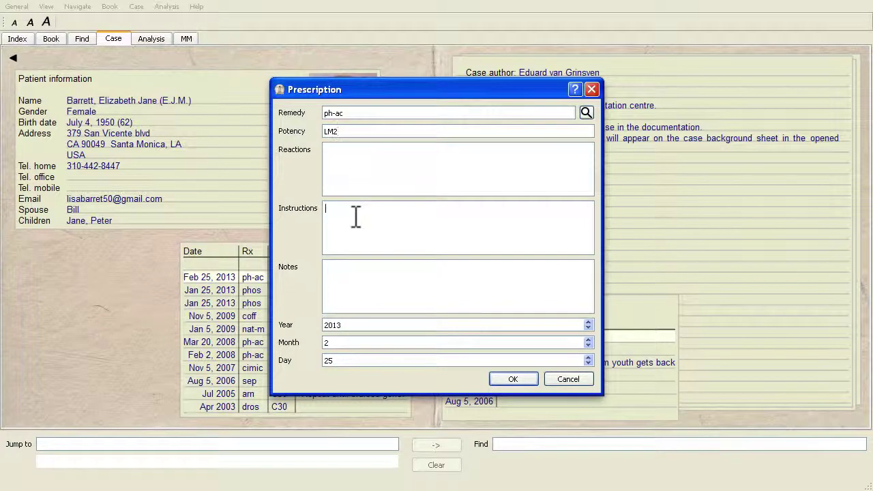
text(Only when)
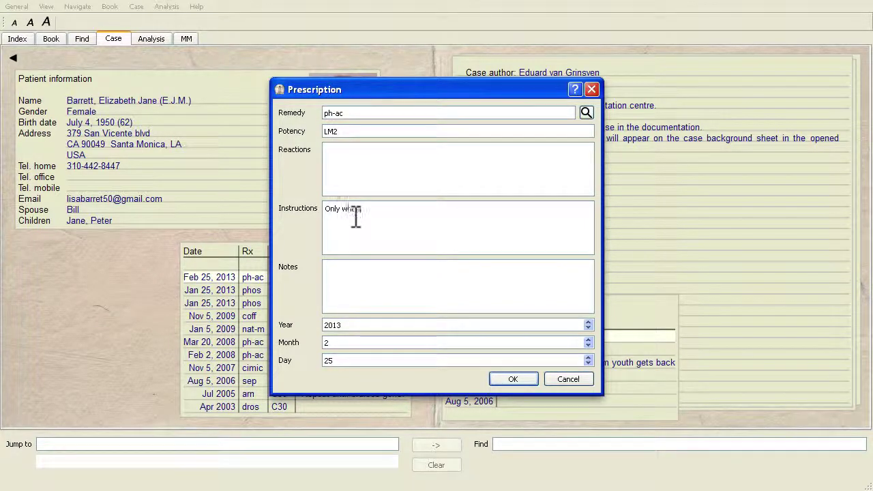
text( grief reappears)
click(510, 380)
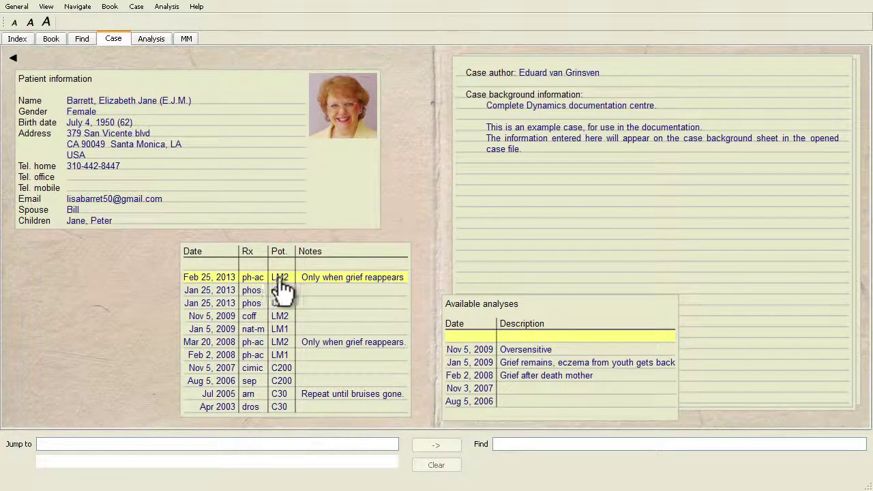
Delete the February 25, 2013 prescription of ph-ac in potency LM2.
click(138, 8)
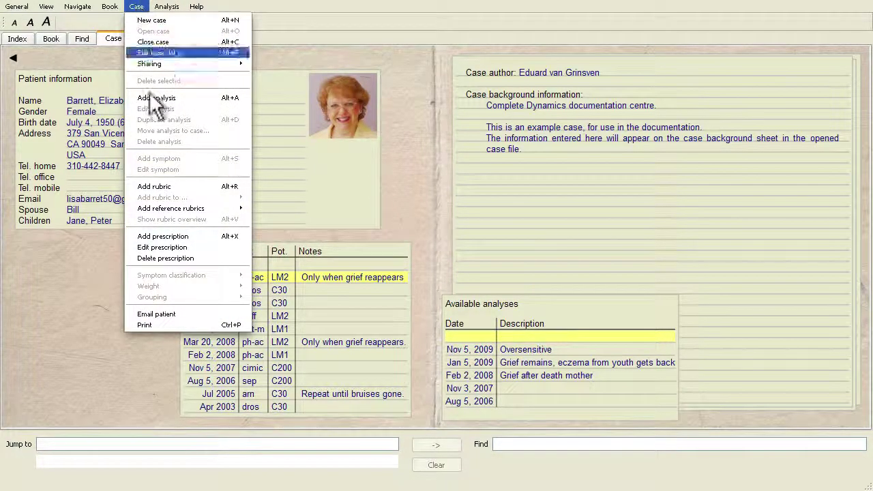
click(184, 257)
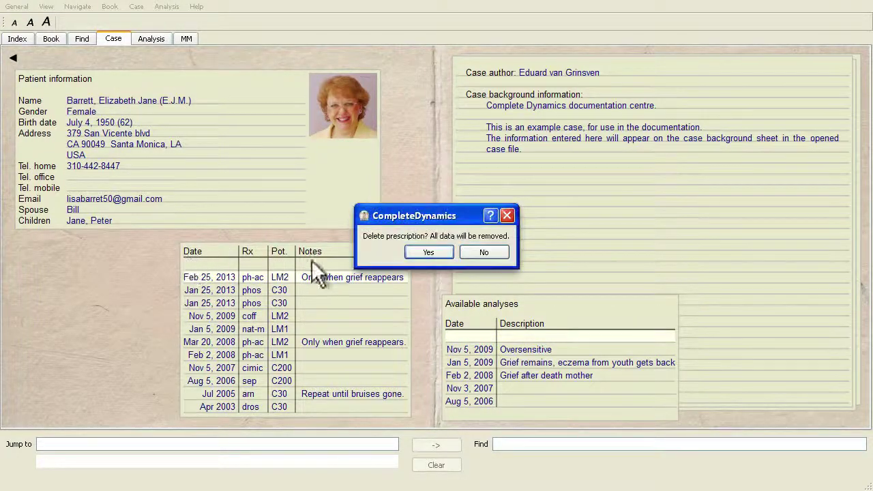
click(431, 254)
Select the first of the January 25, 2013 phos prescriptions and open it for editing.
click(251, 290)
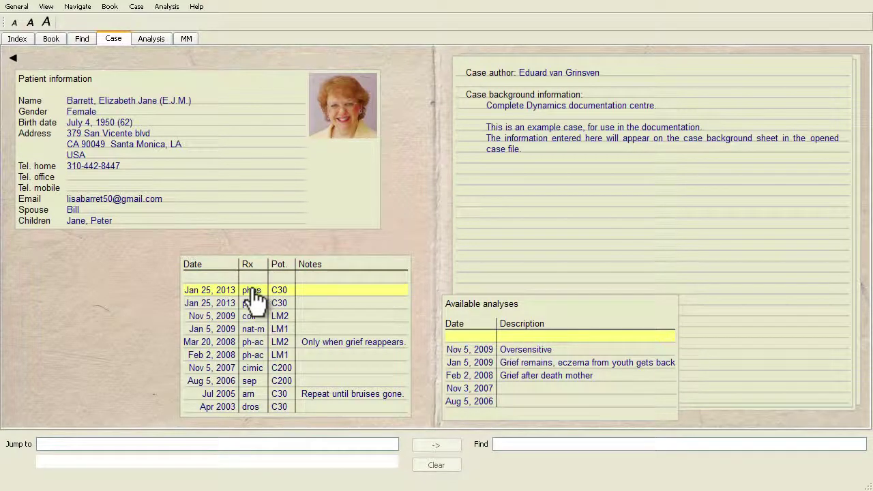
click(135, 7)
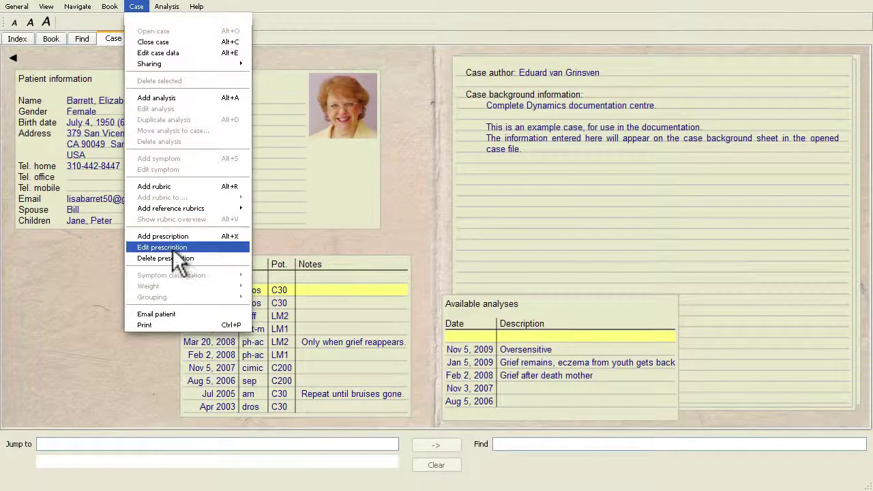
click(175, 247)
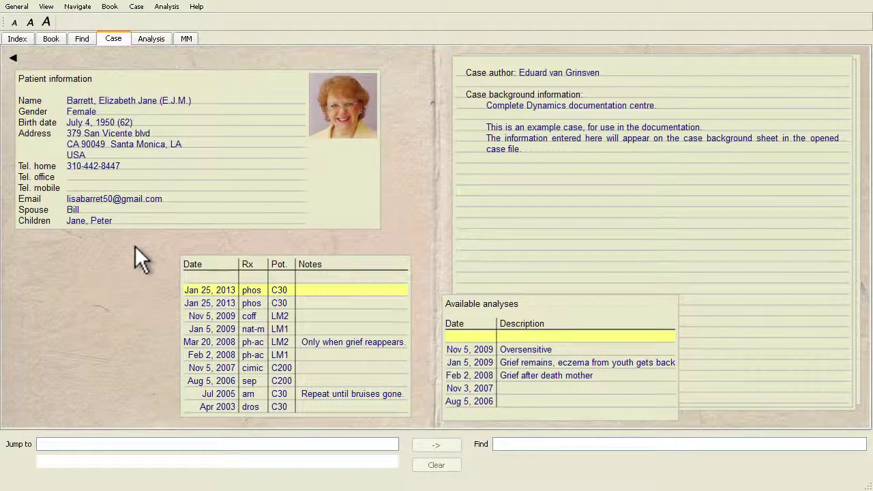
View the blank form for a new analysis of the open case without saving one.
click(136, 8)
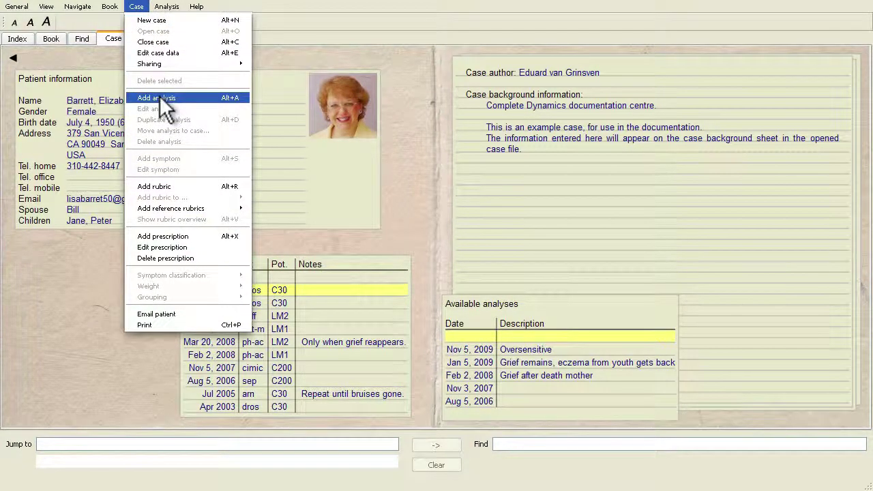
click(75, 280)
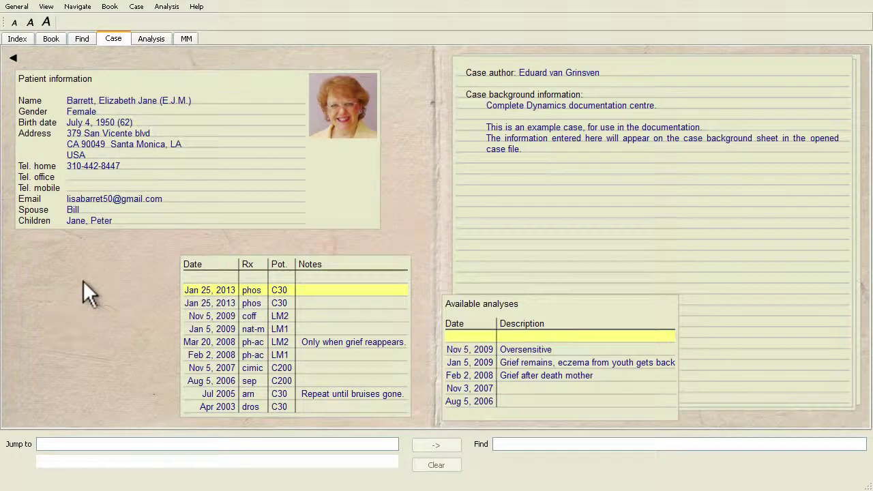
double_click(516, 336)
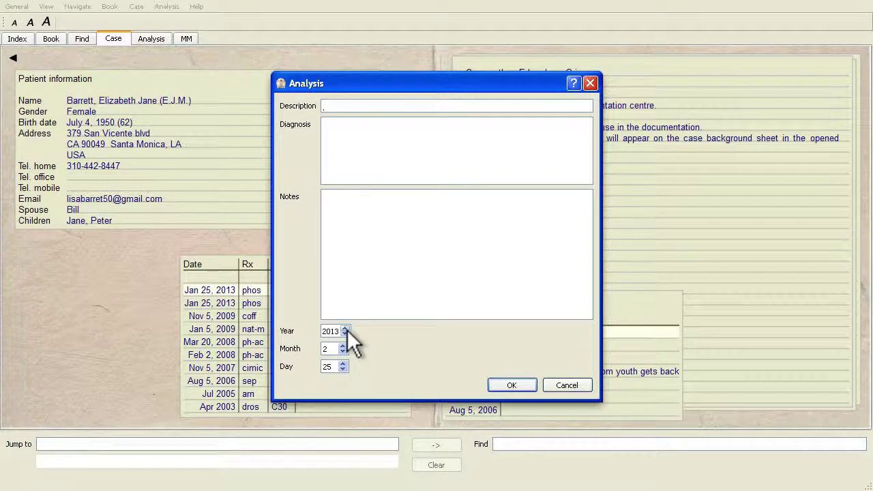
click(566, 386)
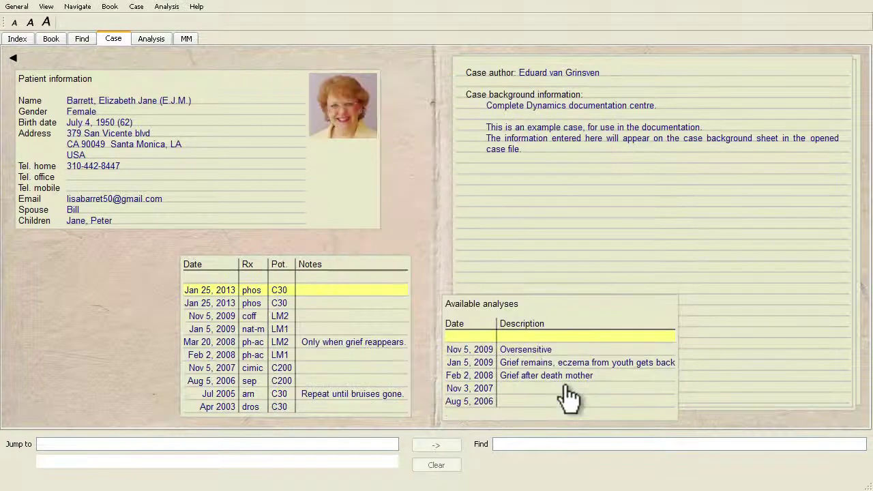
Delete the November 5, 2009 analysis described as "Oversensitive" from the open case.
click(525, 351)
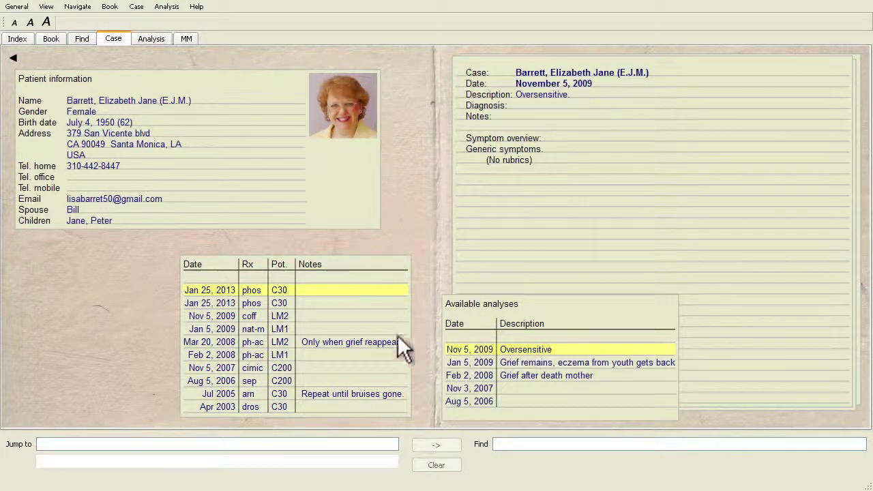
click(138, 7)
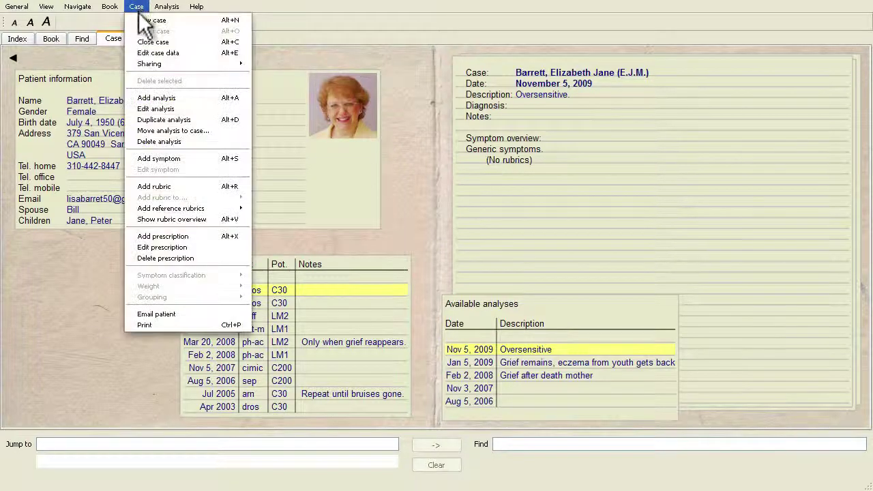
click(162, 140)
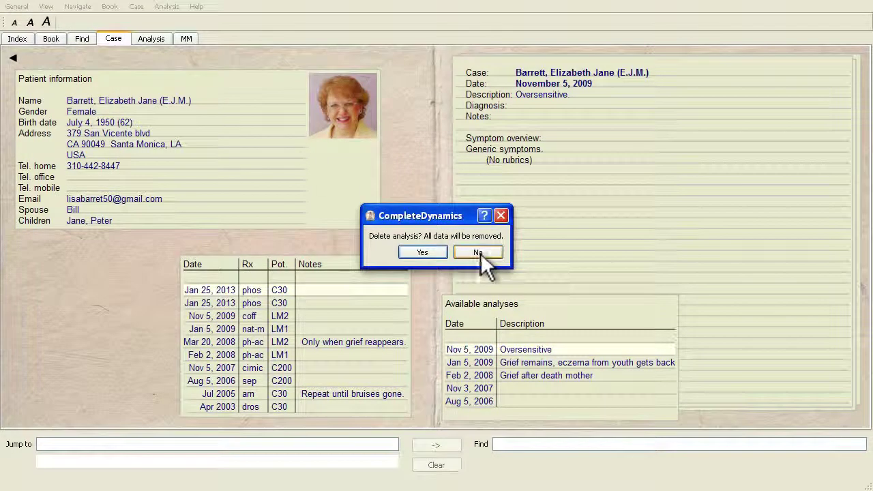
click(430, 252)
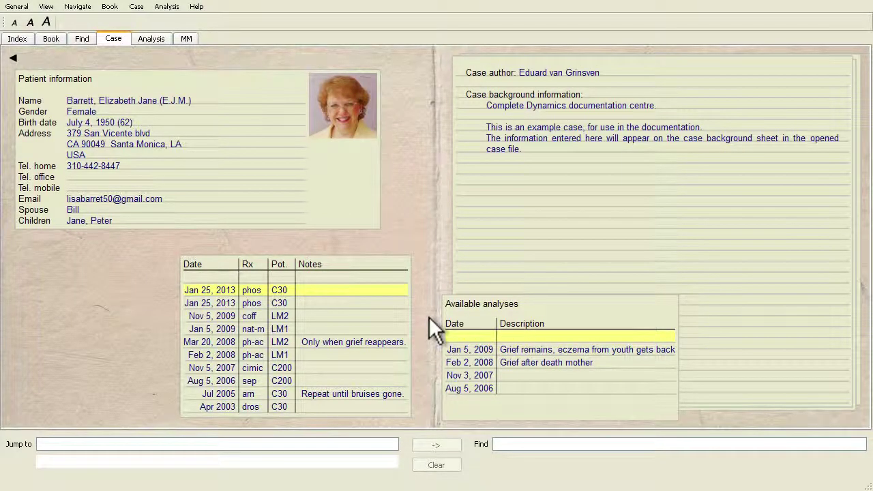
Select the January 5, 2009 analysis and view its details in the editing form without changing anything.
click(522, 355)
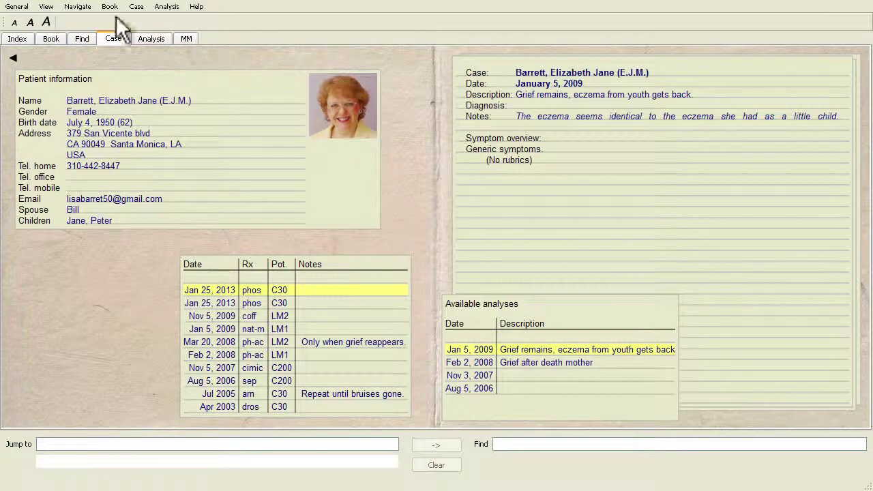
click(141, 9)
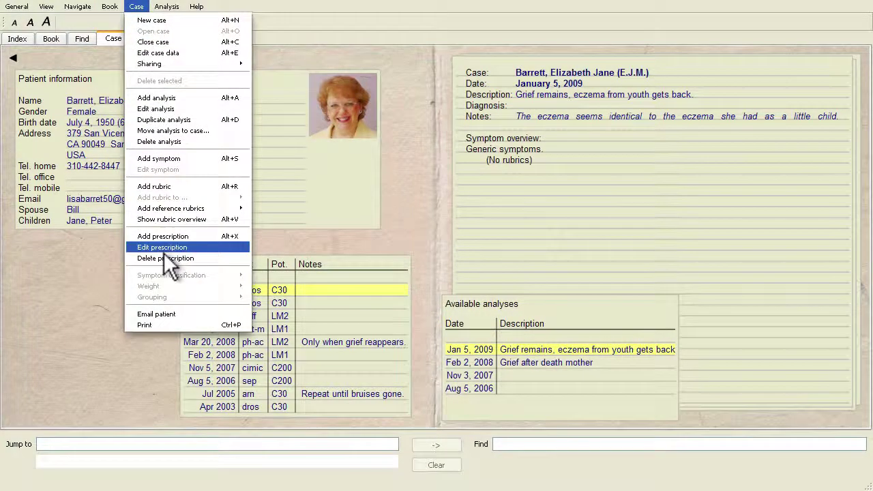
click(163, 109)
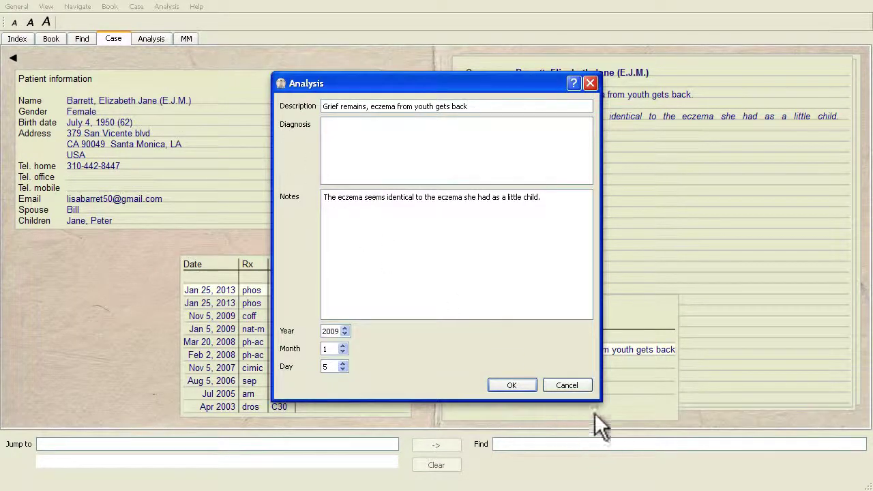
click(570, 385)
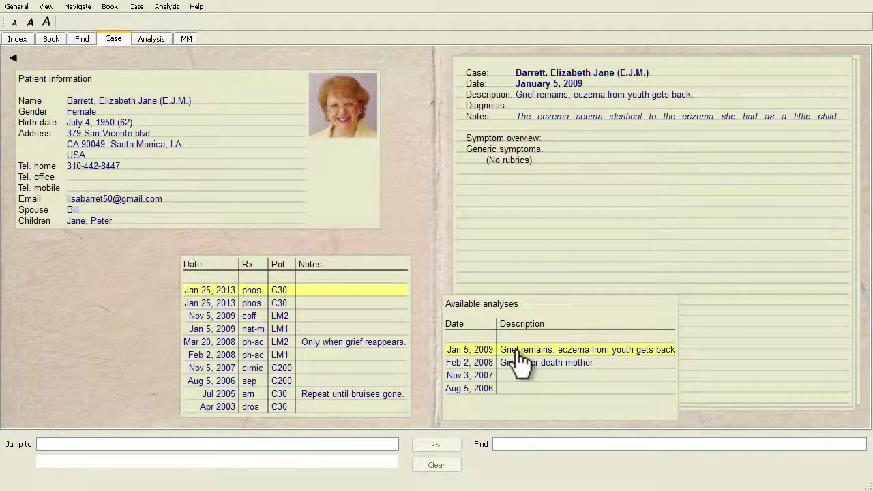
Duplicate the January 5, 2009 analysis about grief and returning eczema.
right_click(518, 351)
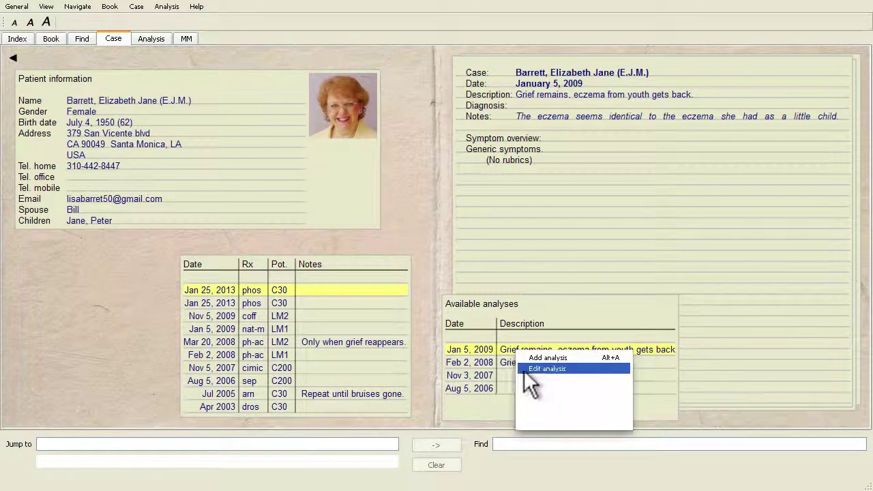
click(426, 338)
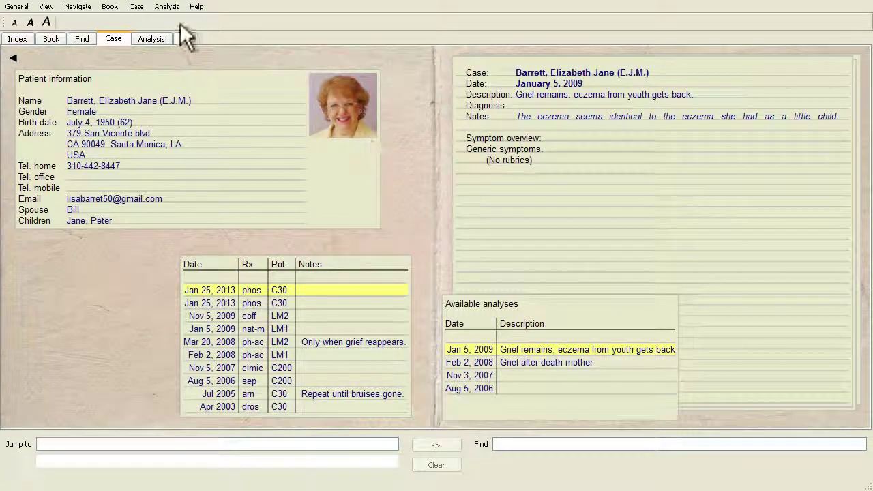
click(139, 7)
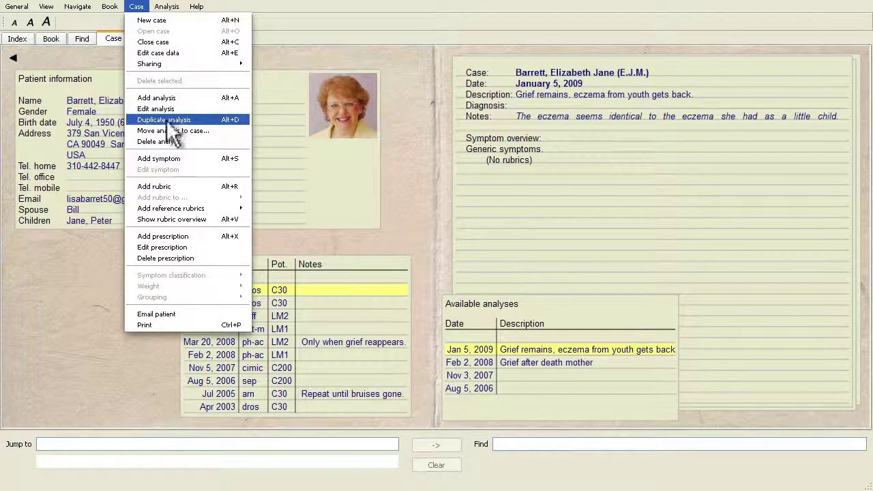
click(167, 120)
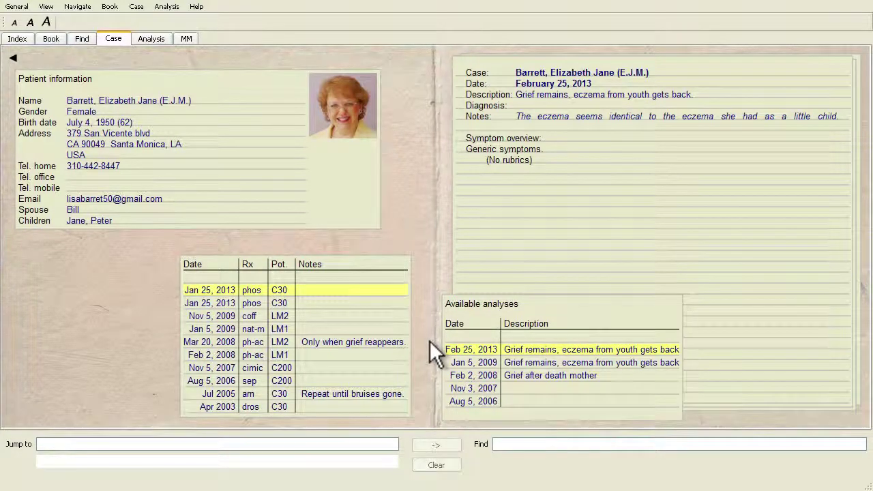
Try to move the February 2, 2008 analysis "Grief after death mother" to another case in the Patients group.
click(521, 377)
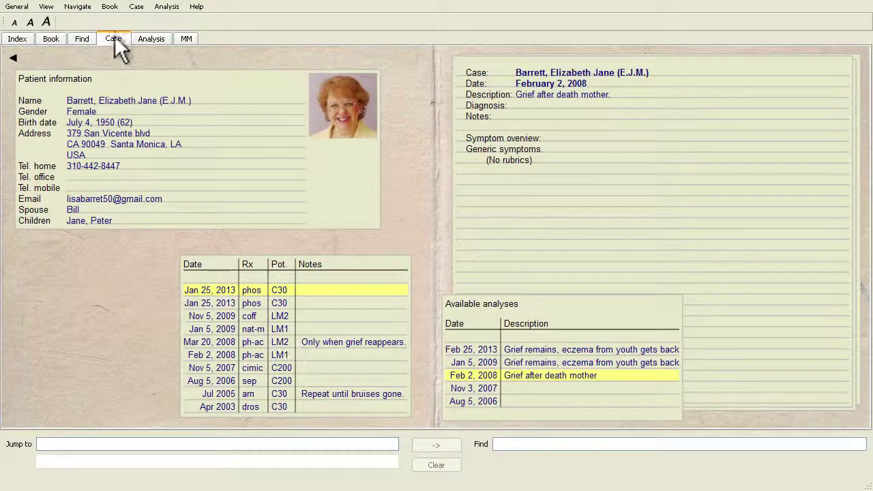
click(140, 8)
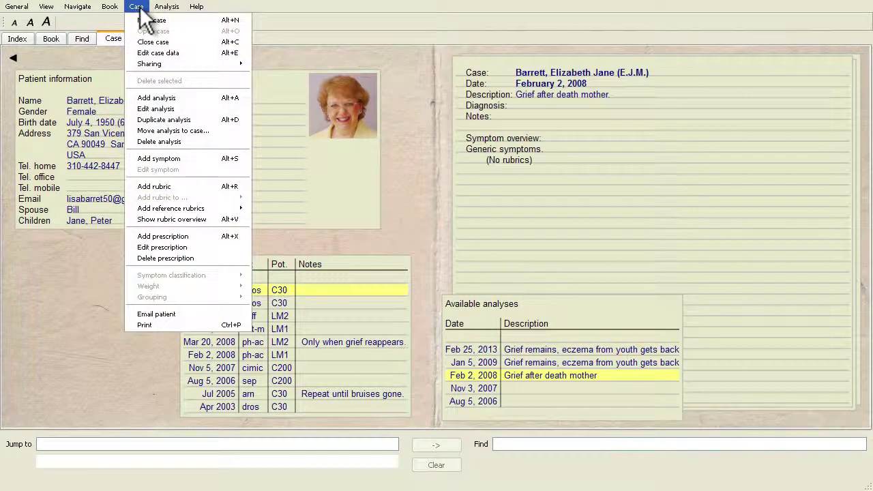
click(172, 130)
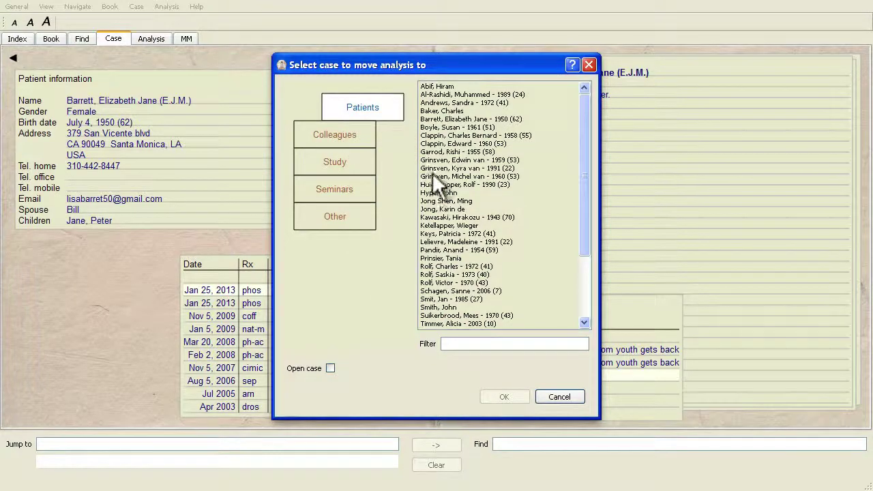
click(461, 159)
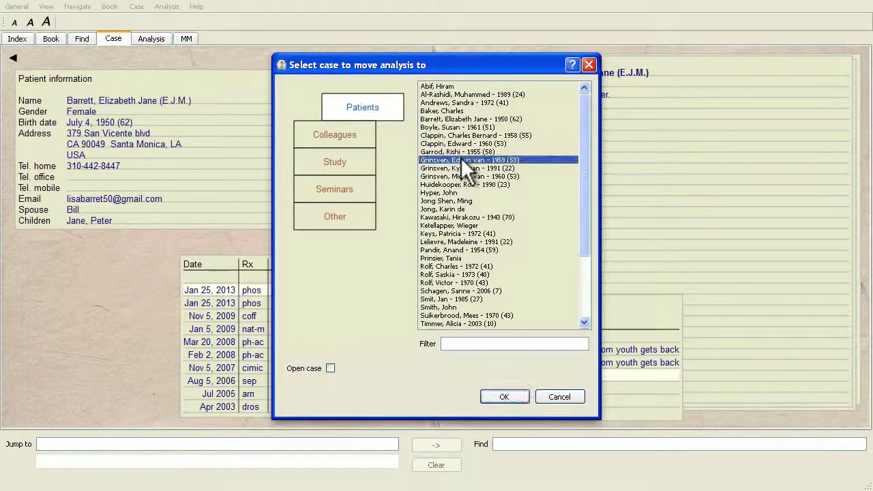
click(559, 397)
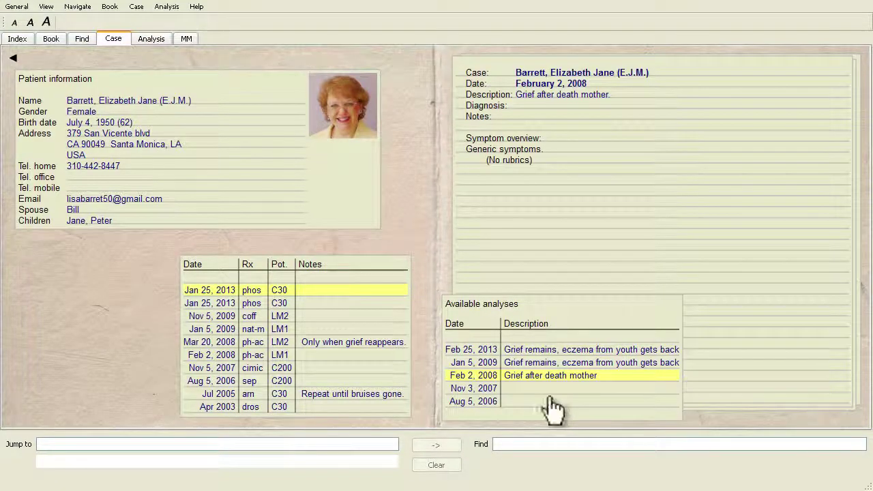
Set up a printout of the January 5, 2009 analysis that includes the case cover and current analysis, without rubrics and remedies.
click(563, 364)
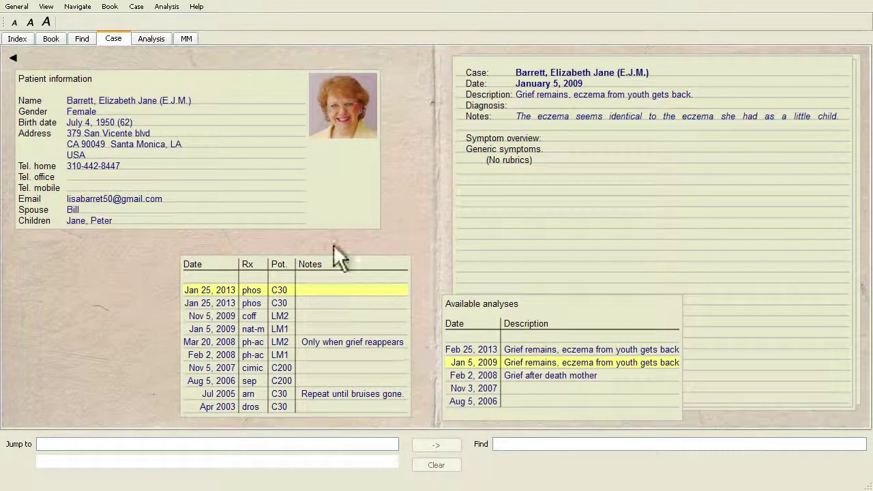
click(151, 38)
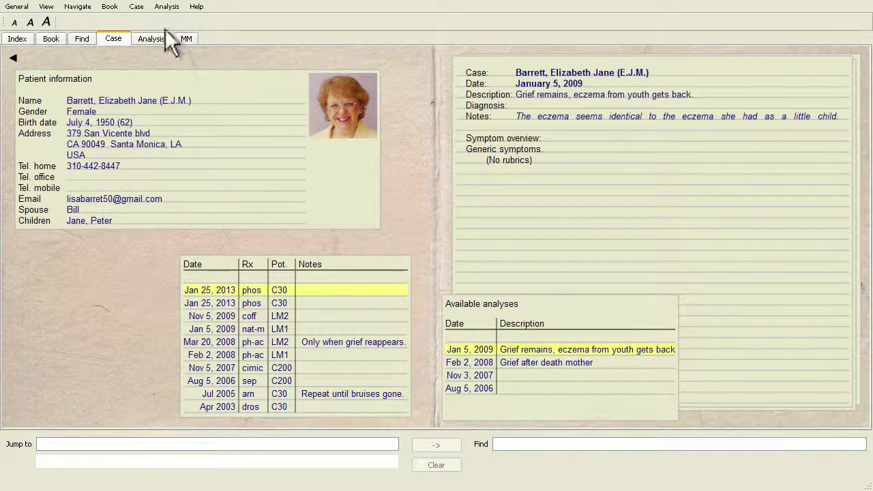
click(137, 7)
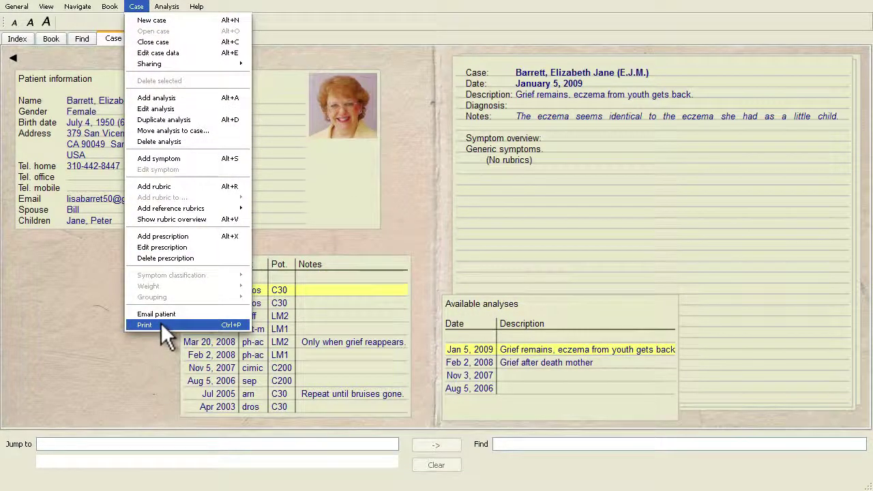
click(161, 324)
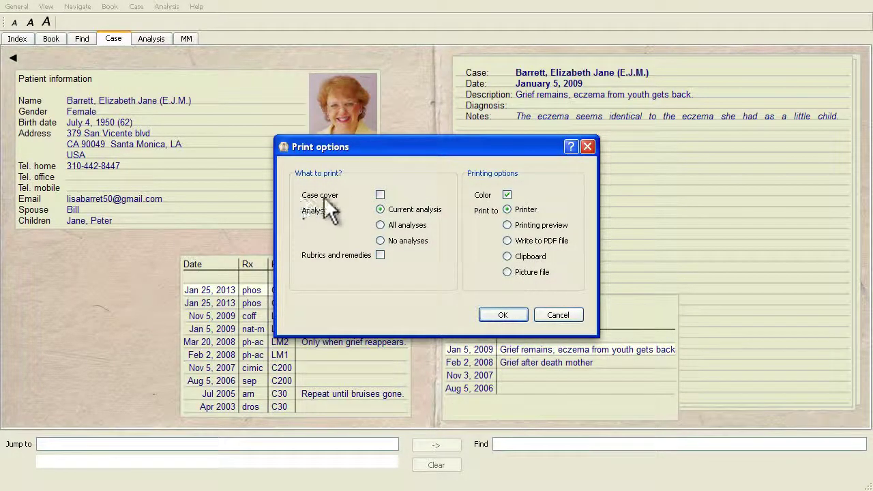
click(380, 195)
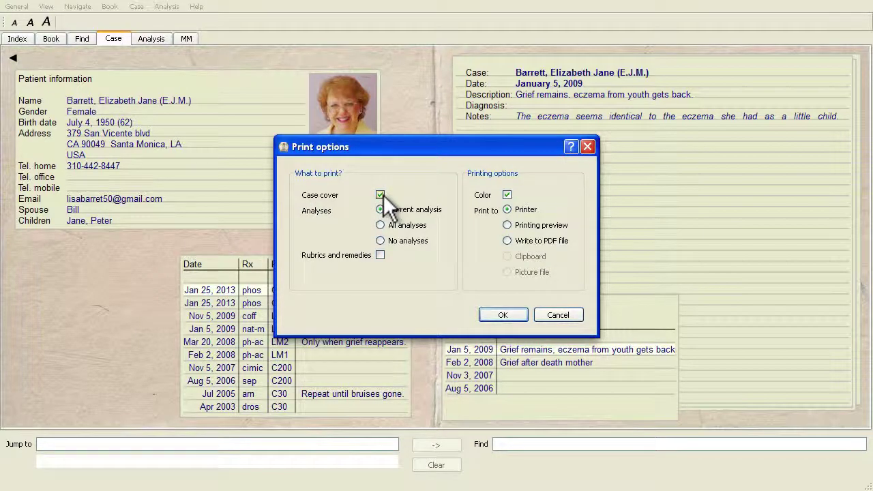
click(379, 195)
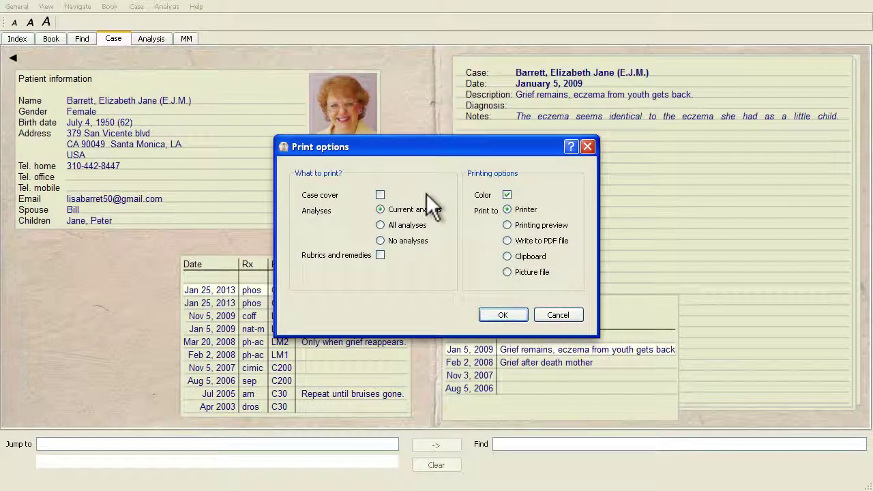
click(403, 225)
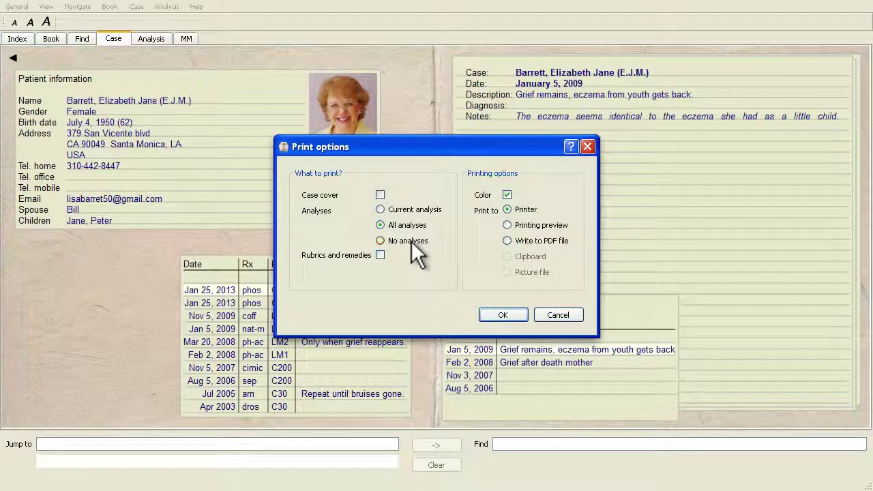
click(411, 241)
click(379, 196)
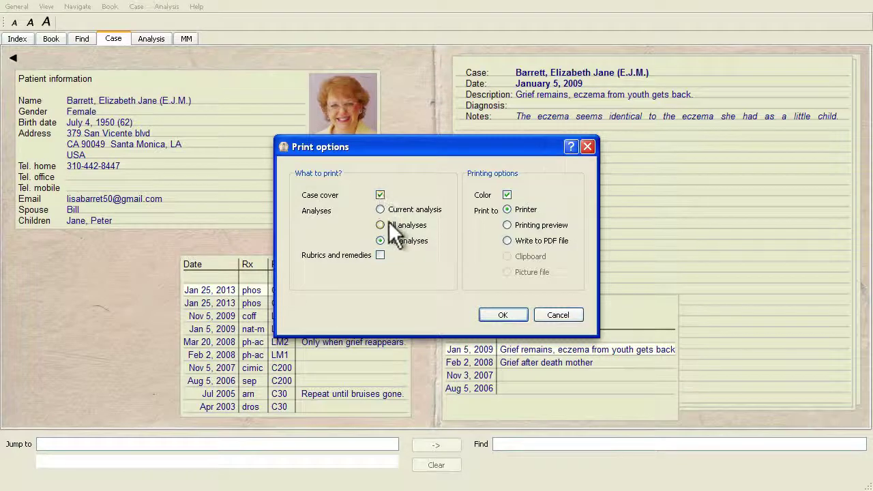
click(393, 211)
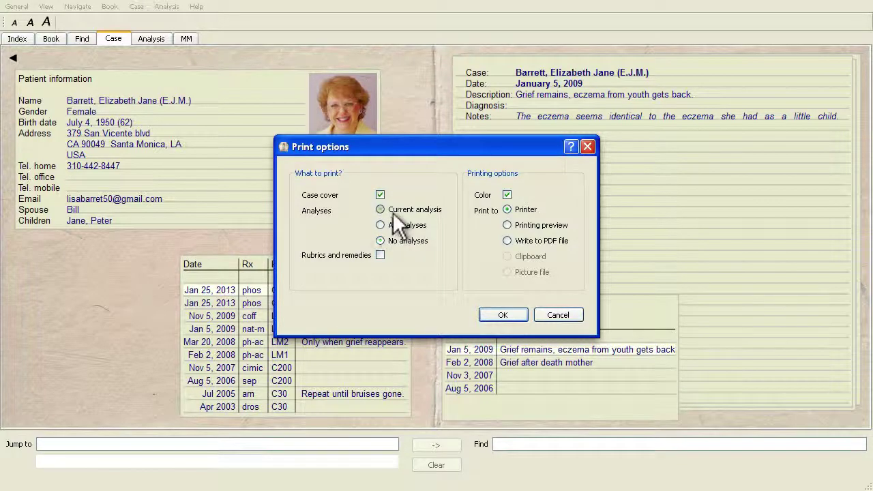
click(380, 257)
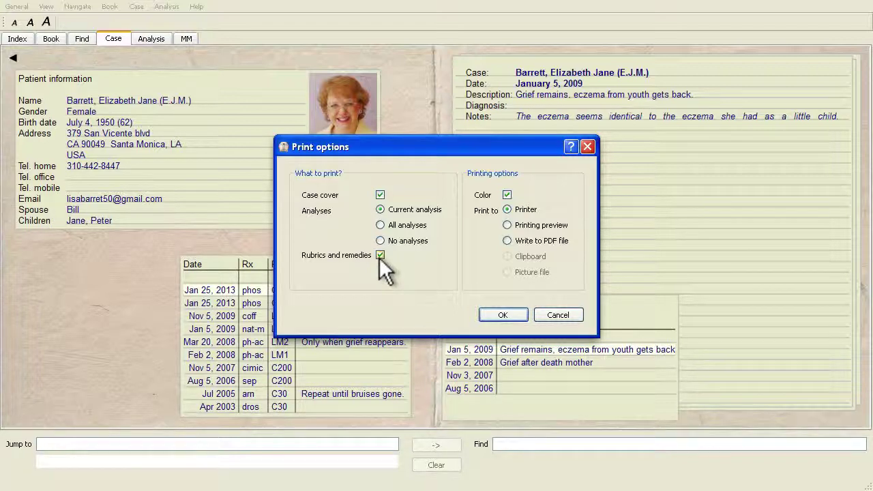
click(380, 255)
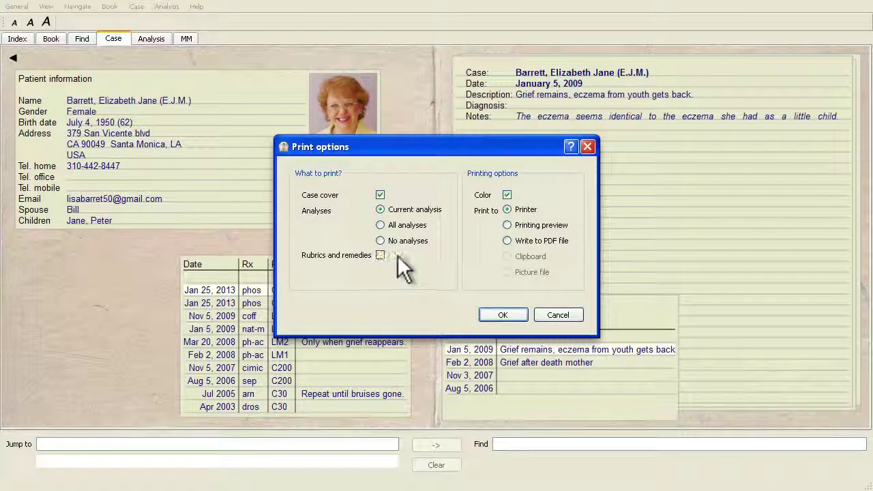
Try the printing preview and PDF file output options for the January 5, 2009 analysis, and leave without printing.
click(544, 225)
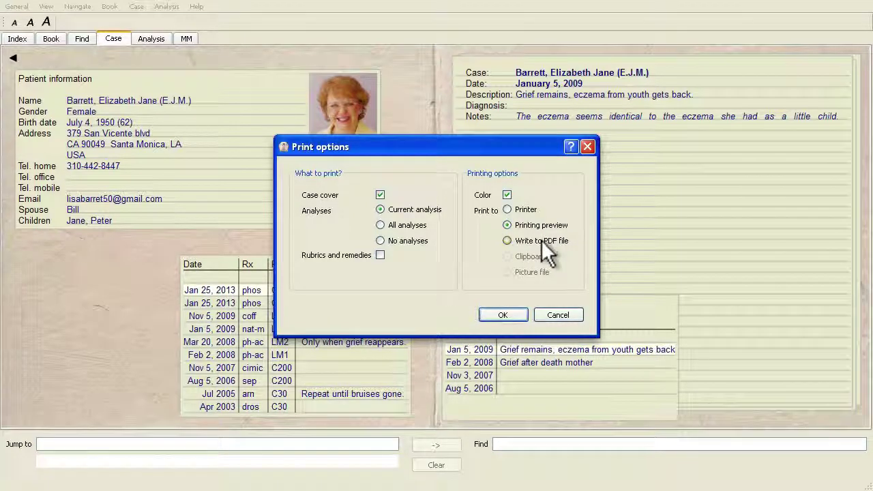
click(541, 240)
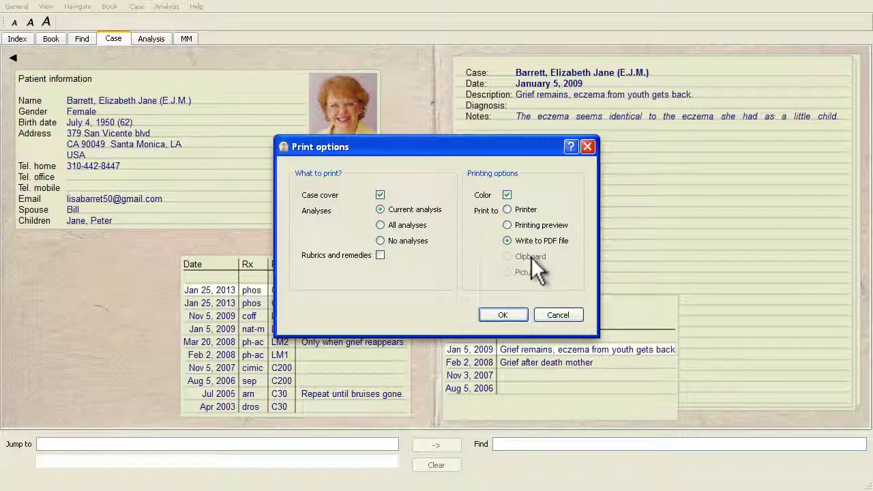
click(553, 314)
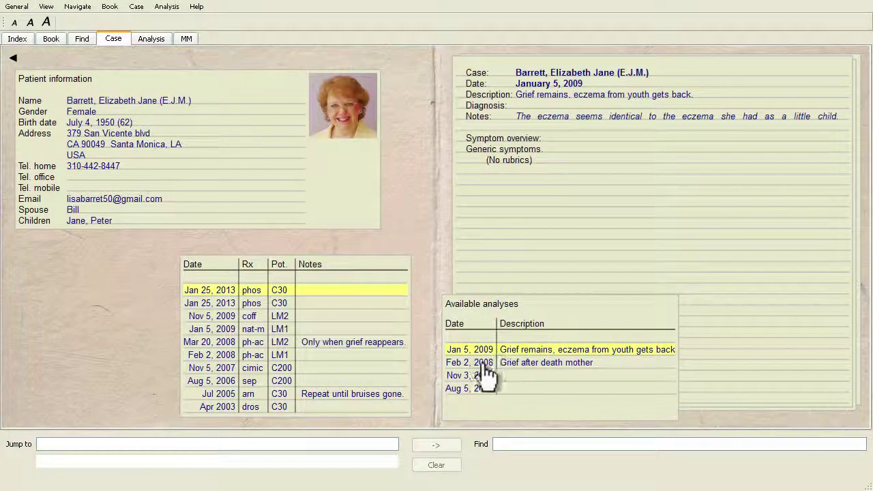
Try the clipboard and picture file output options for printing the February 2, 2008 analysis, and leave without printing.
click(508, 364)
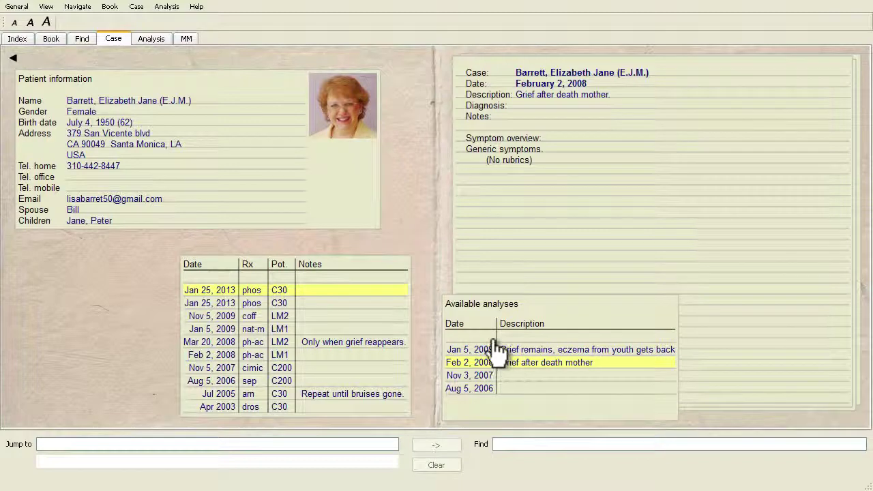
key(ctrl+p)
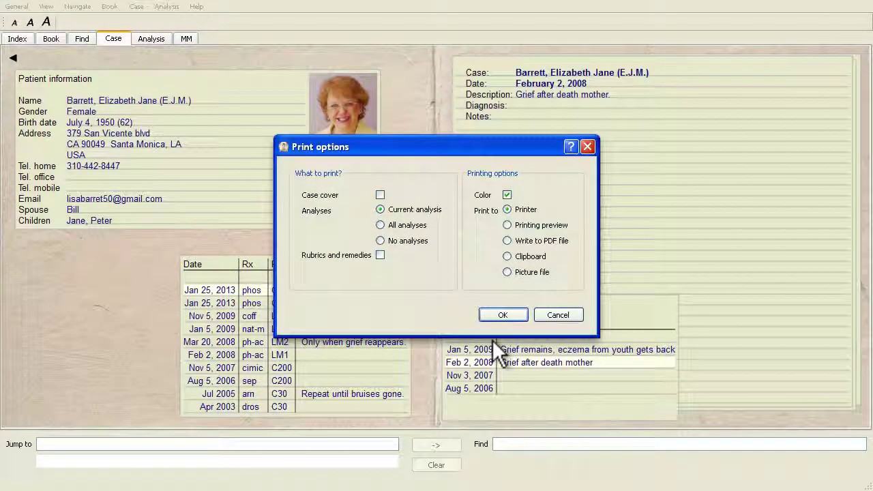
click(527, 256)
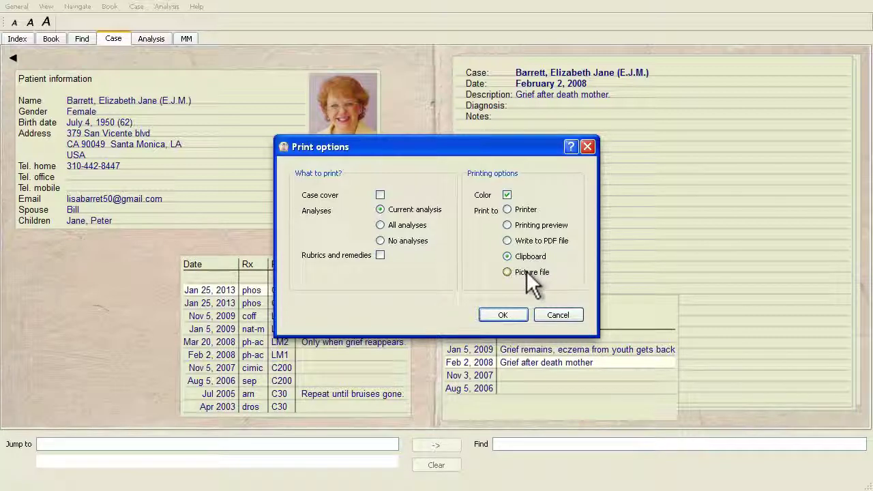
click(527, 271)
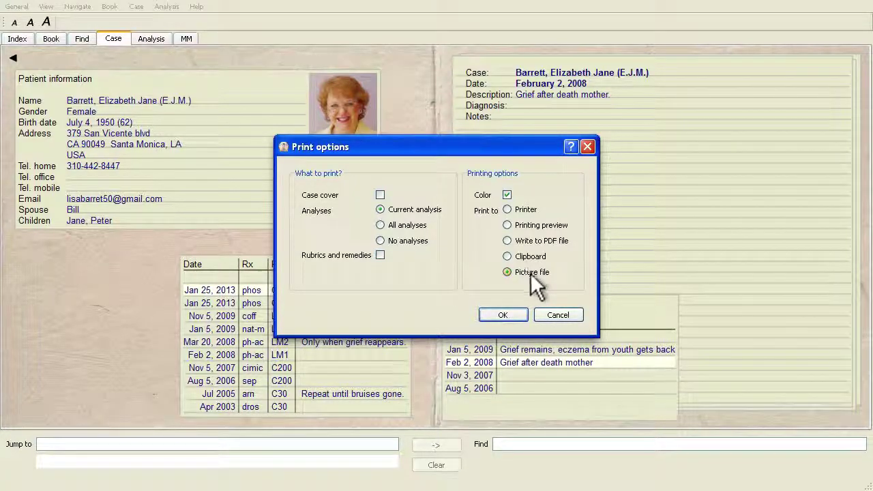
click(556, 315)
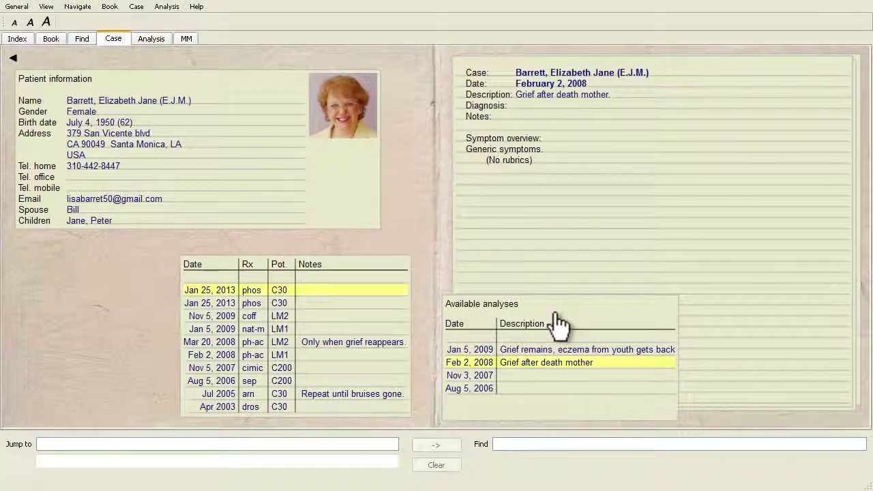